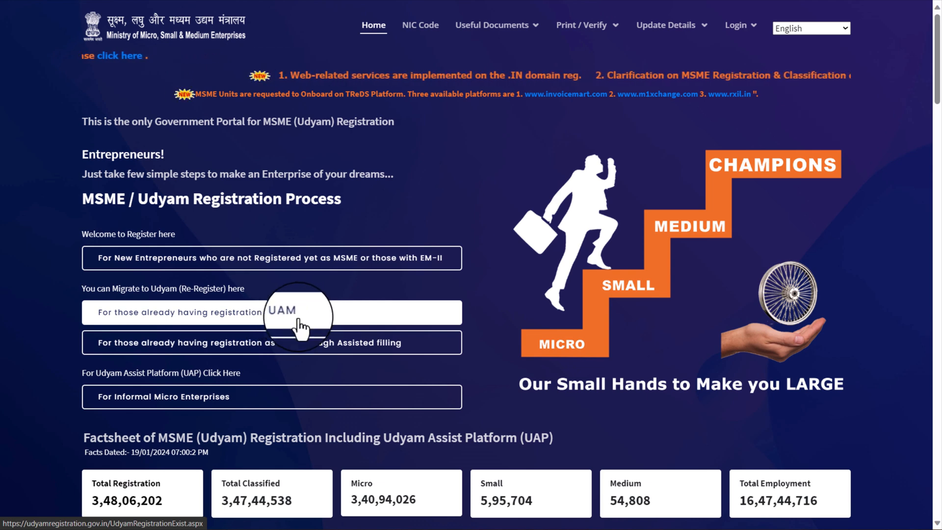
left_click(298, 320)
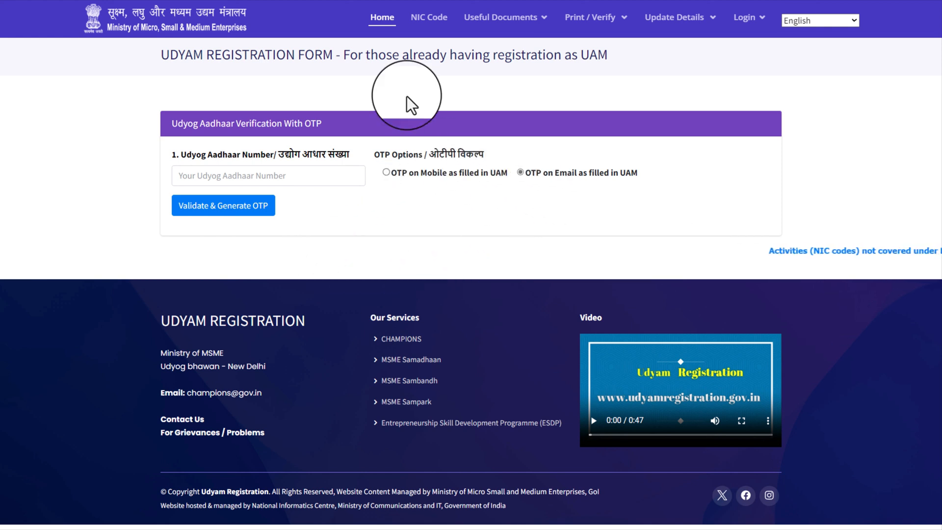
left_click(382, 17)
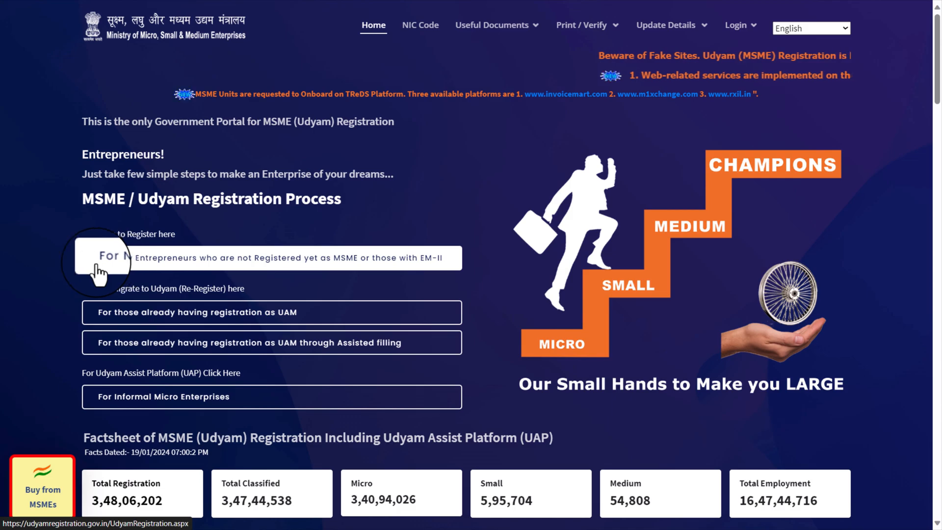
- Start a new-entrepreneur registration, enter the Aadhaar number and entrepreneur name, and request an OTP
left_click(160, 267)
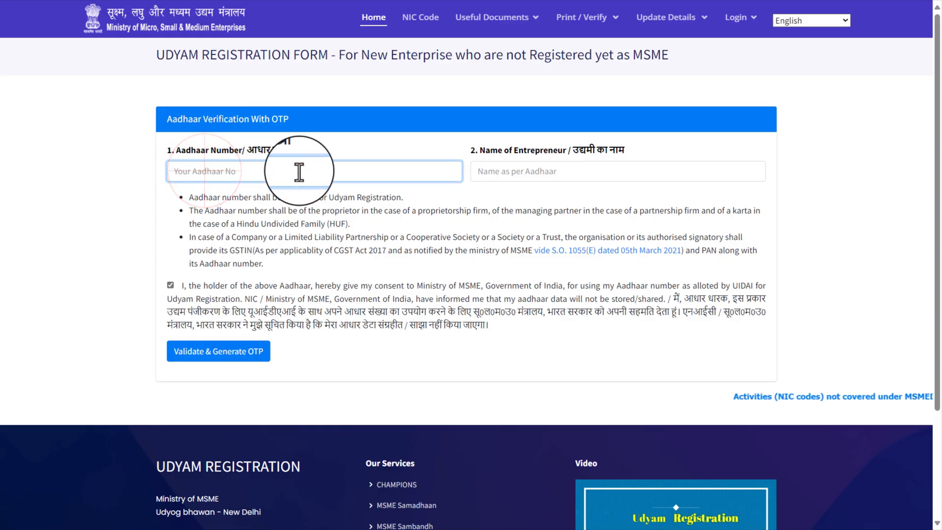
left_click(499, 171)
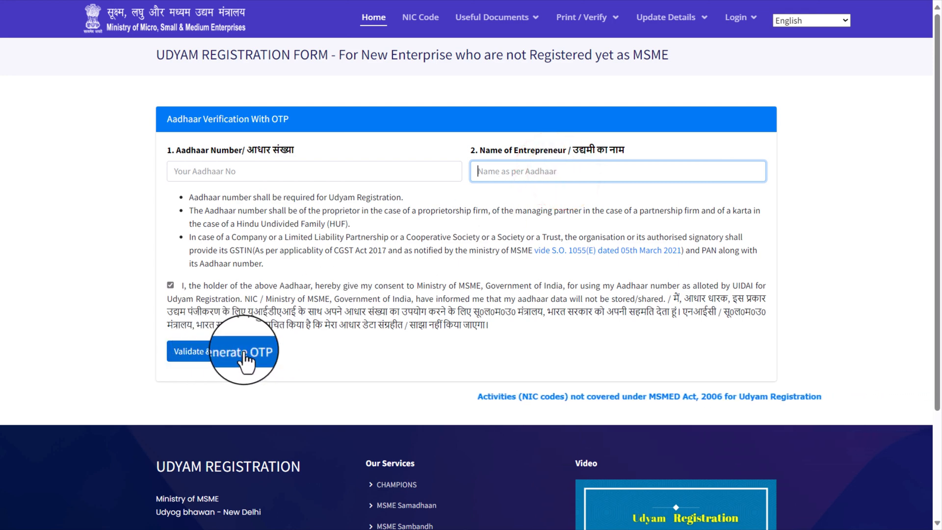
left_click(253, 352)
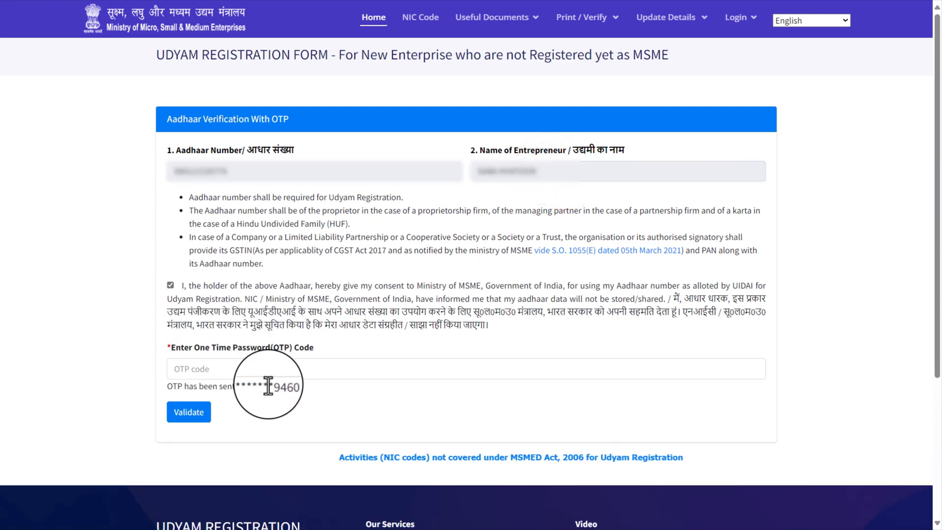
- Enter the received OTP and validate the Aadhaar
left_click_drag(271, 387, 290, 388)
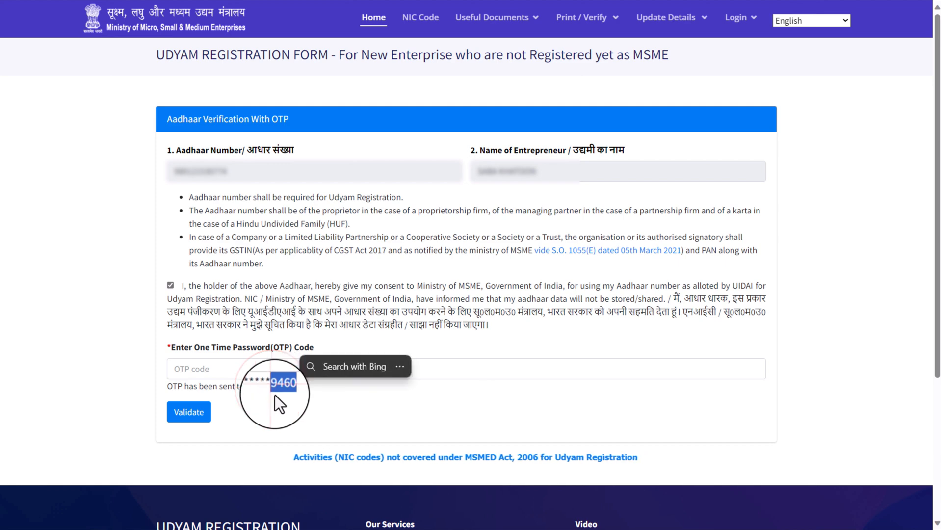
left_click(275, 395)
left_click(200, 369)
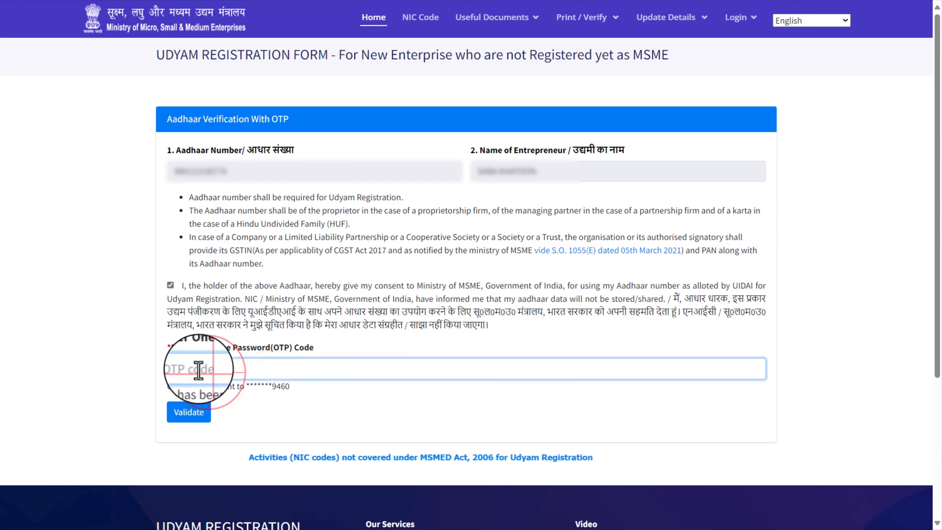
left_click(185, 421)
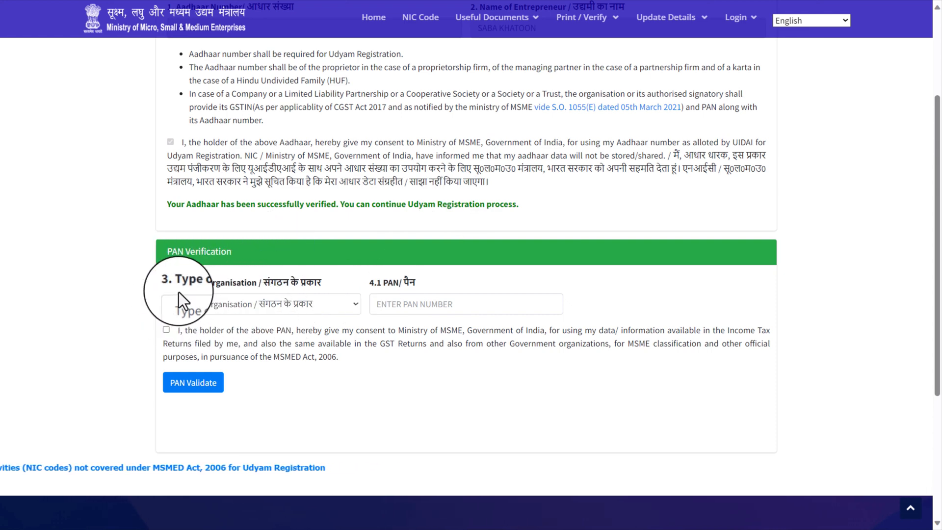
- Set Type of Organisation to '5. Private Limited Company', replacing the initial Proprietary choice
left_click(235, 304)
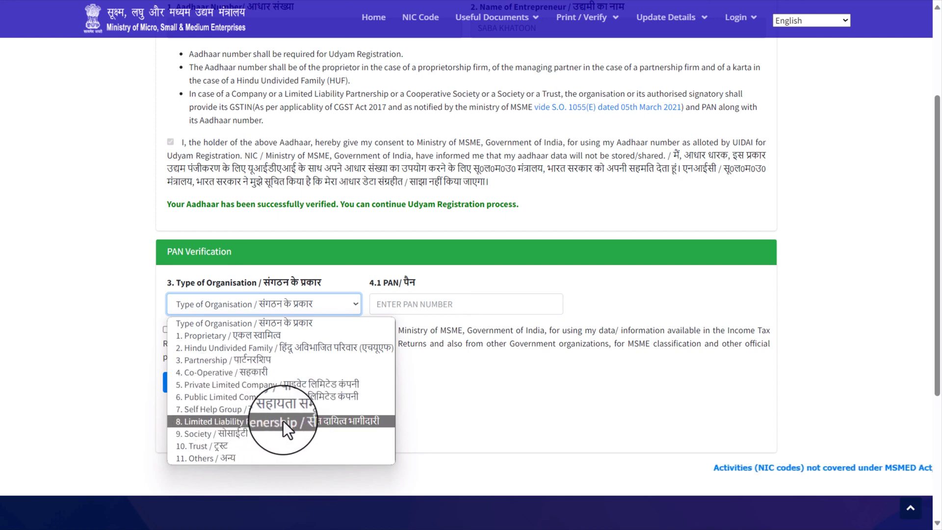
left_click(205, 336)
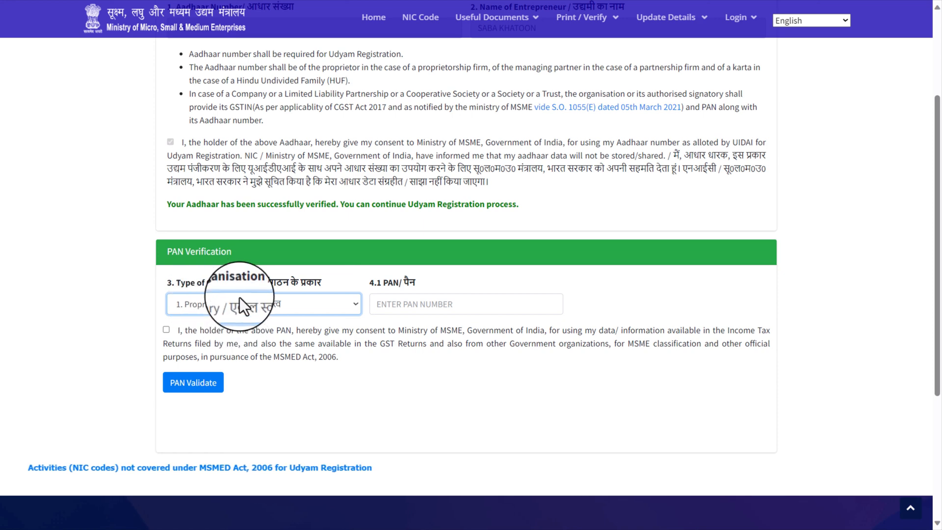
left_click(402, 302)
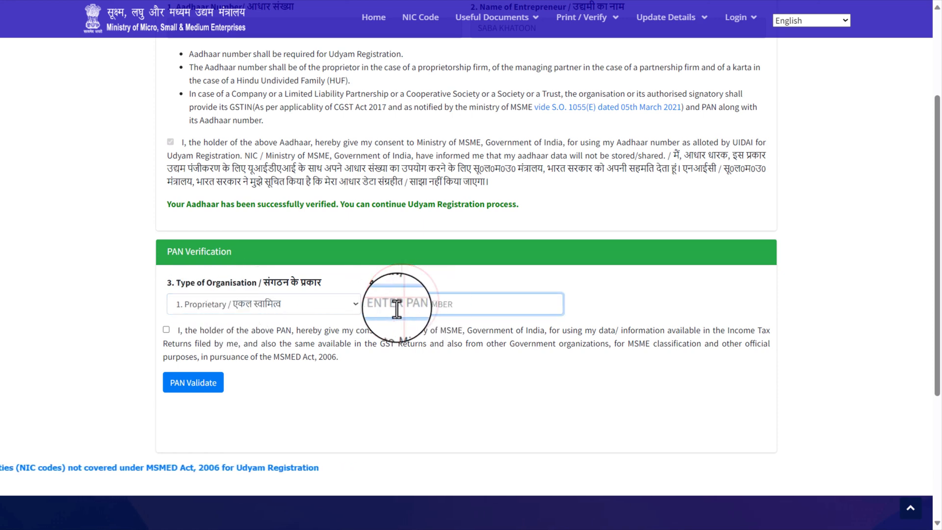
left_click(243, 303)
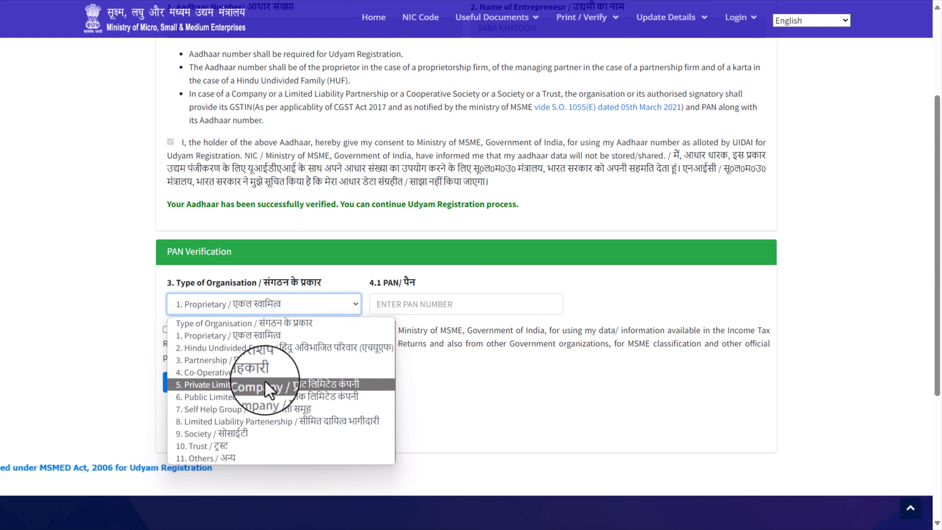
left_click(277, 383)
- Enter the PAN, give consent to use PAN data, and validate the PAN
left_click(430, 301)
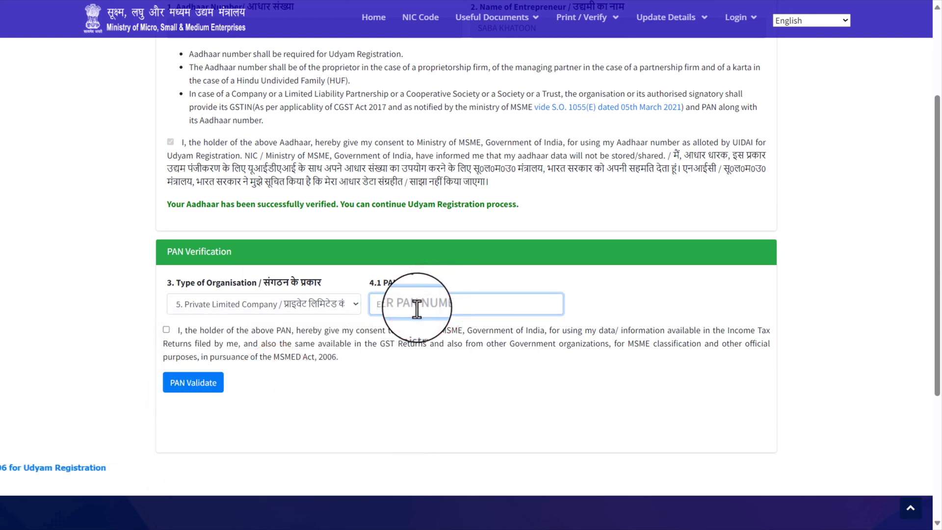
left_click(388, 305)
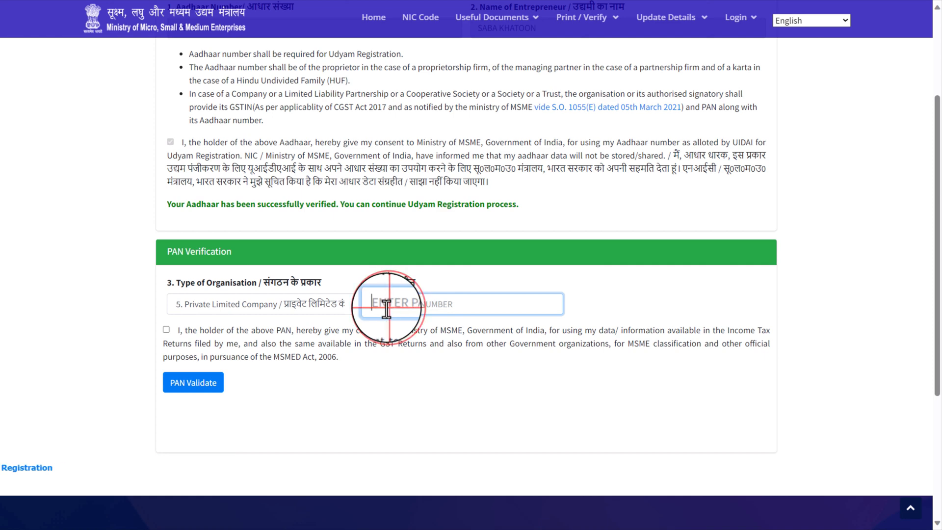
left_click(166, 330)
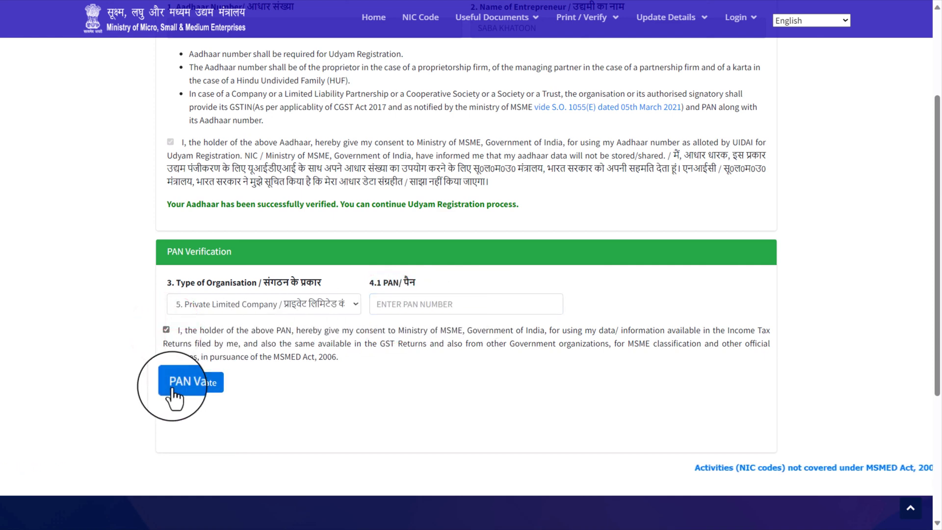
left_click(208, 387)
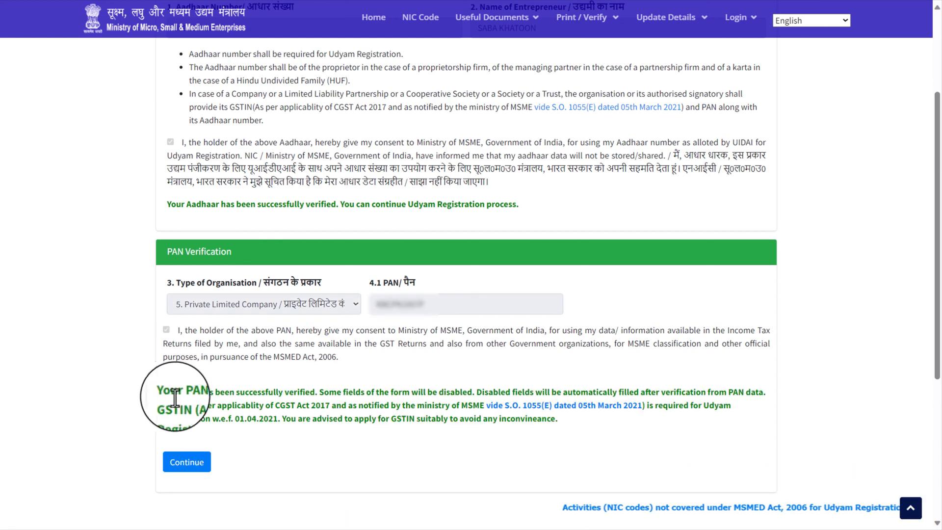
- Continue to the registration details and answer No for ITR 2021-22 and No for GSTIN
left_click(196, 464)
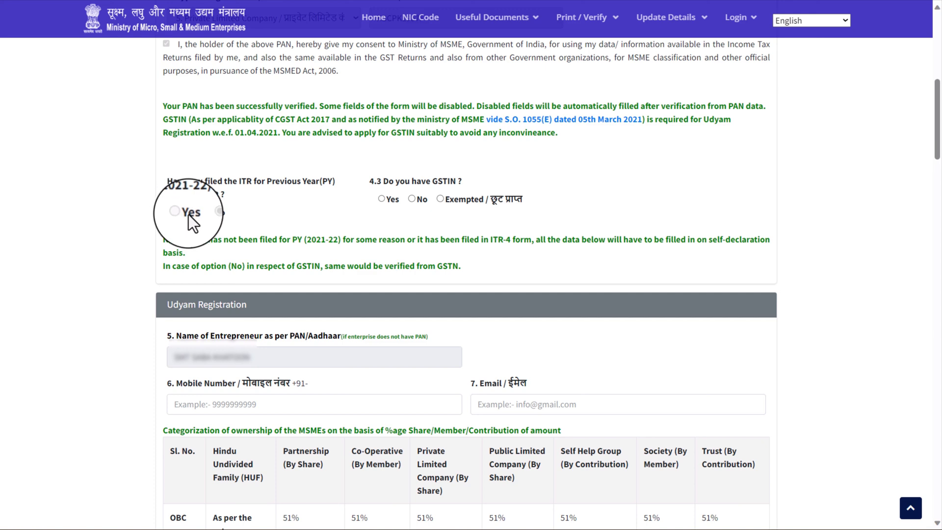
left_click(209, 212)
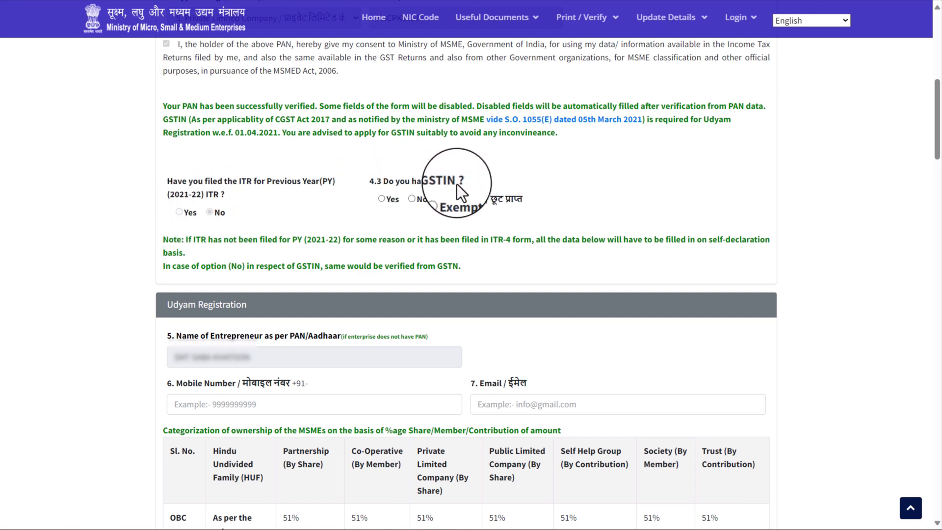
left_click(412, 200)
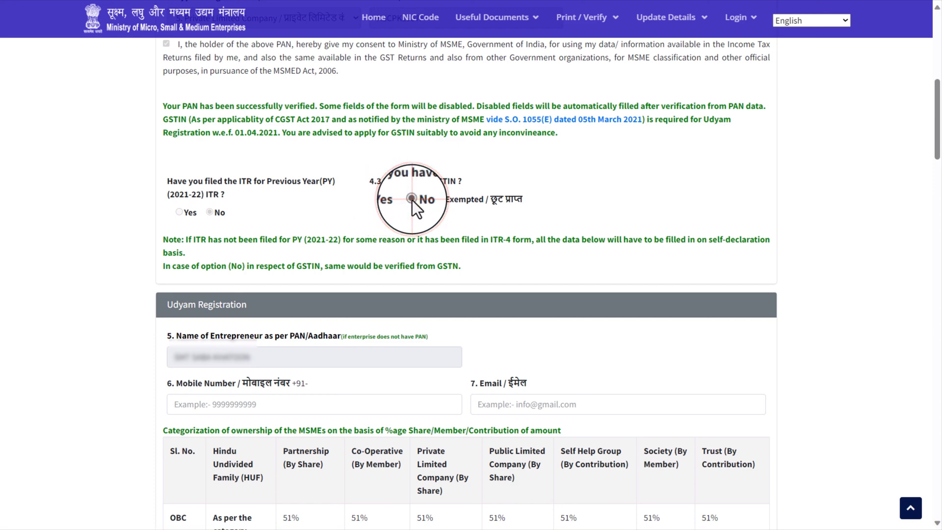
- Fill in the entrepreneur's mobile number and email address
scroll(231, 216, "down", 3)
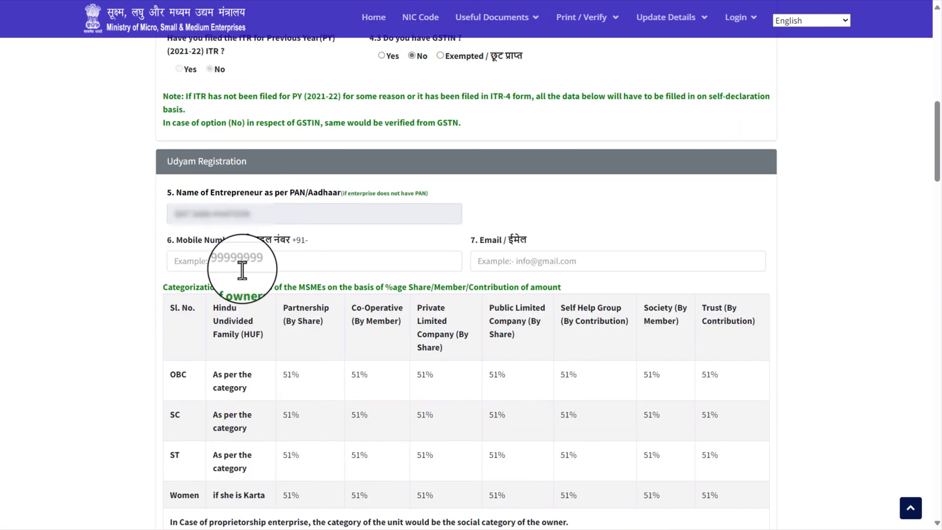
left_click(216, 262)
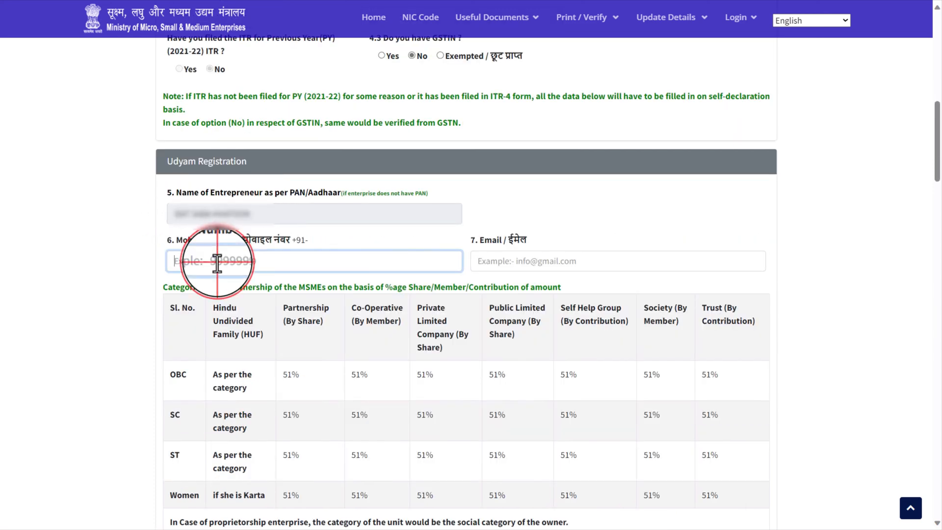
left_click(491, 261)
scroll(181, 273, "down", 5)
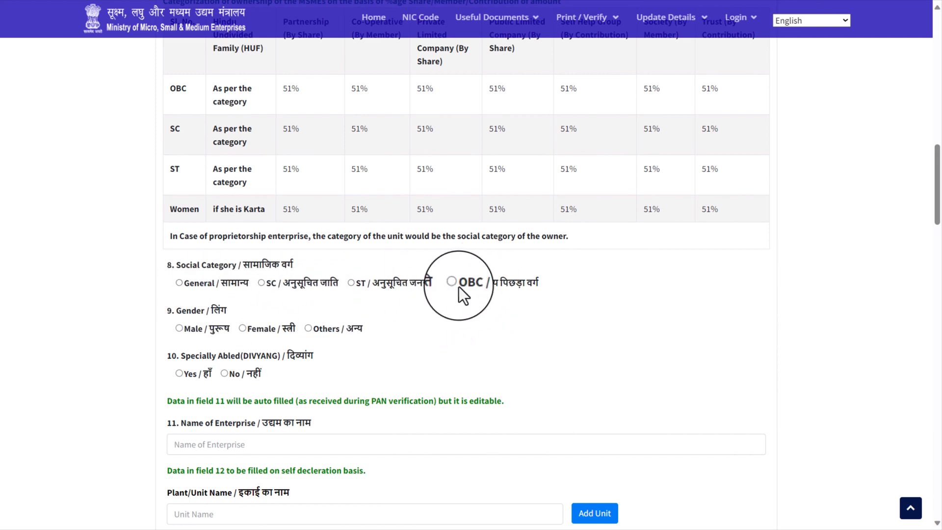
- Set gender to Female and specially abled (Divyang) to No
left_click(242, 328)
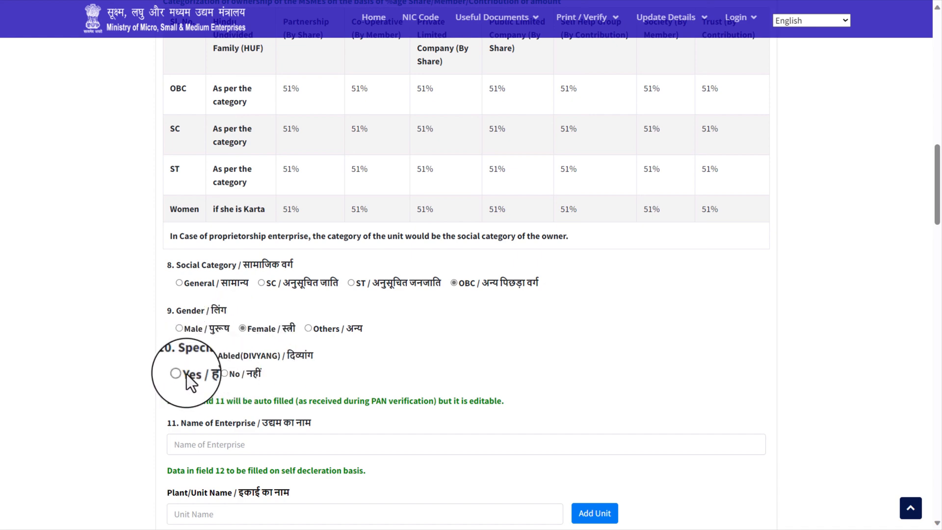
left_click(224, 373)
scroll(216, 245, "down", 5)
- Enter XYZ ETERPRISES as the enterprise name and add it as plant/unit 1
left_click(209, 157)
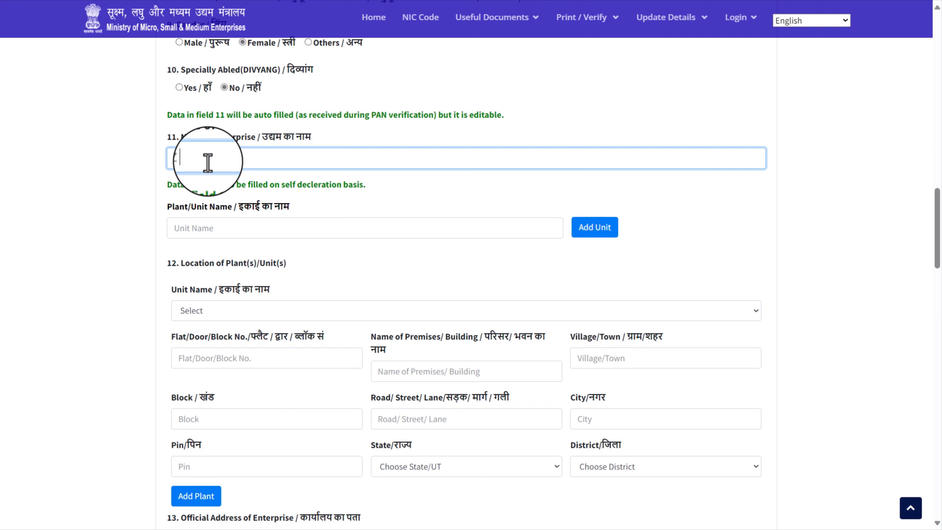
type("XYZ ETERPRISES")
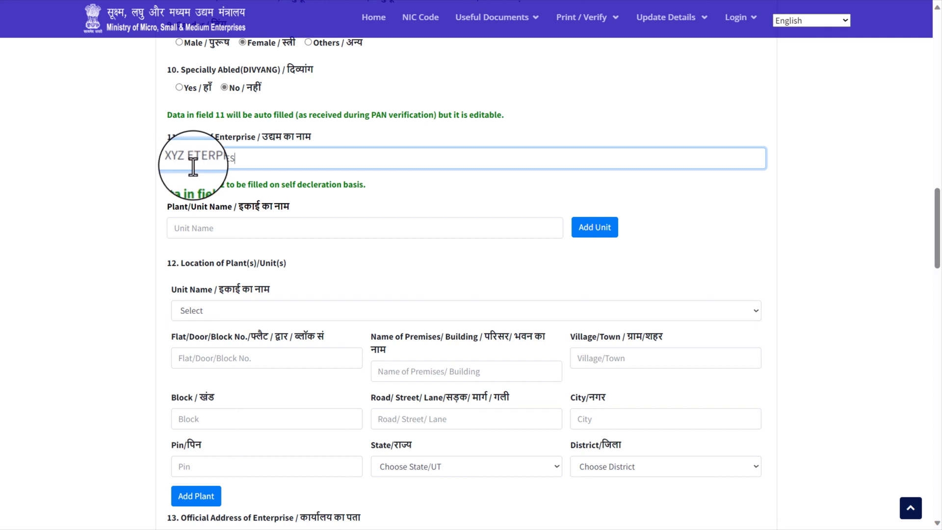
left_click(177, 226)
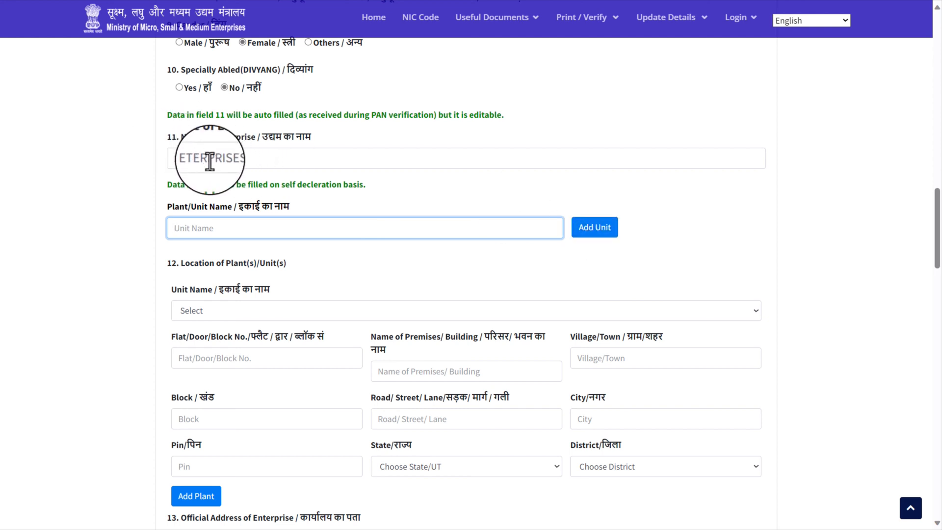
left_click_drag(248, 158, 152, 163)
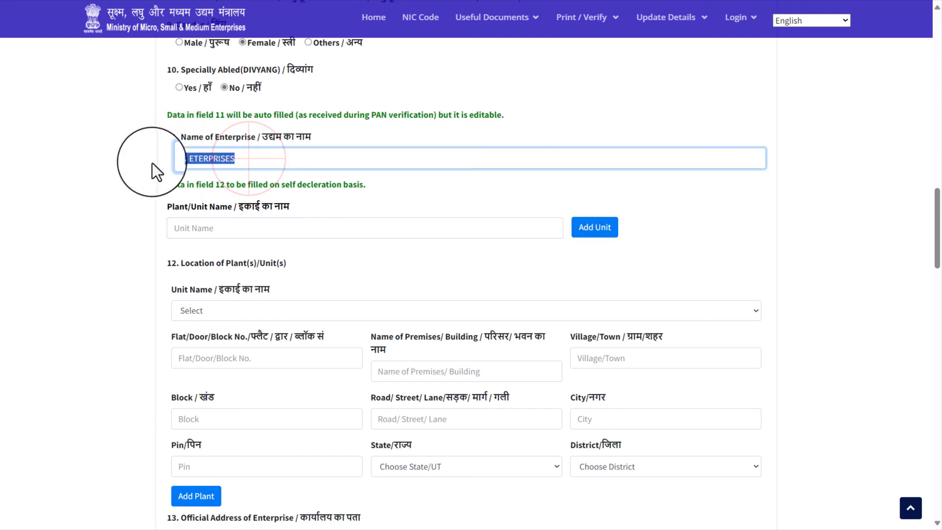
left_click(199, 228)
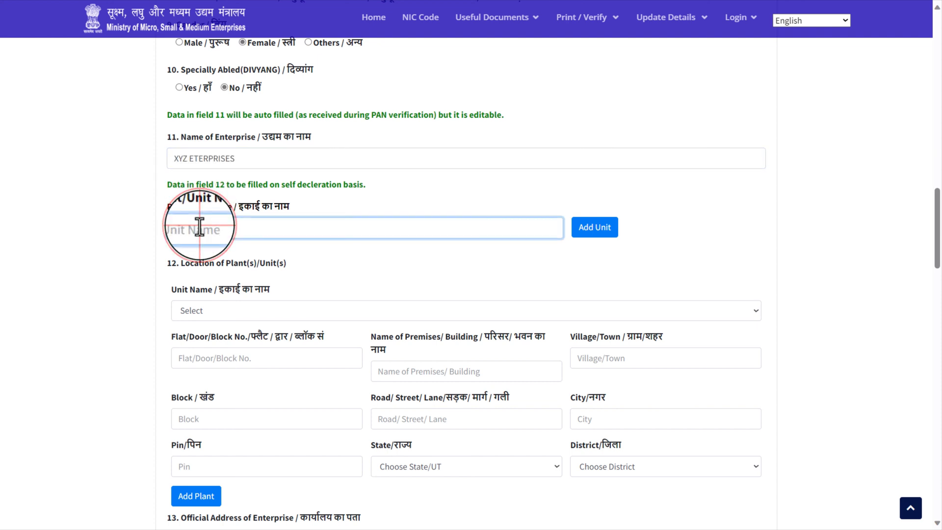
left_click(595, 234)
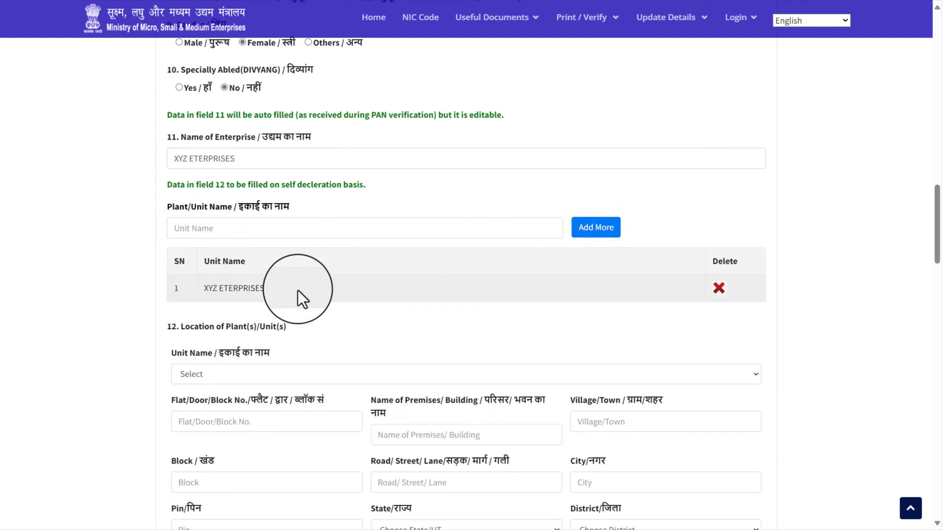
- Add an XYZ ETERPRISES plant location with the DEMO address, PIN 110053, Delhi, North East
left_click(718, 289)
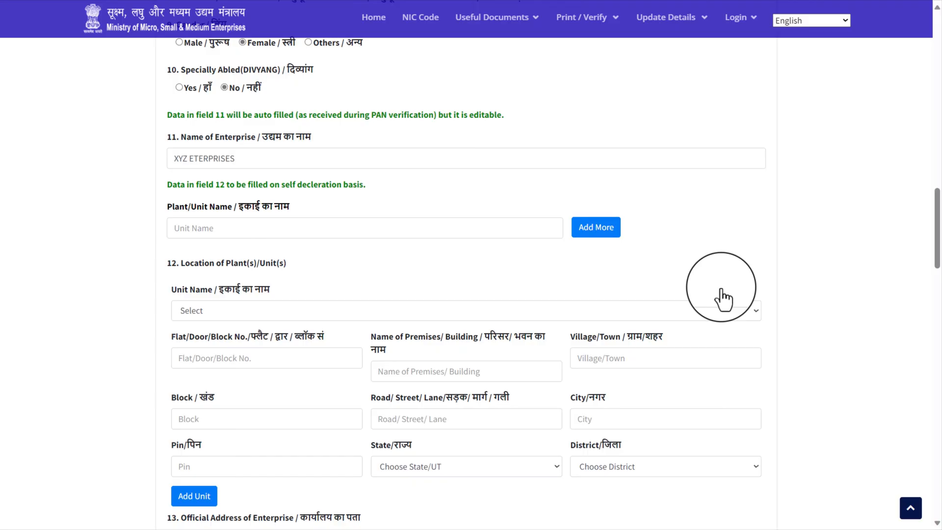
scroll(721, 298, "down", 3)
left_click_drag(180, 183, 269, 184)
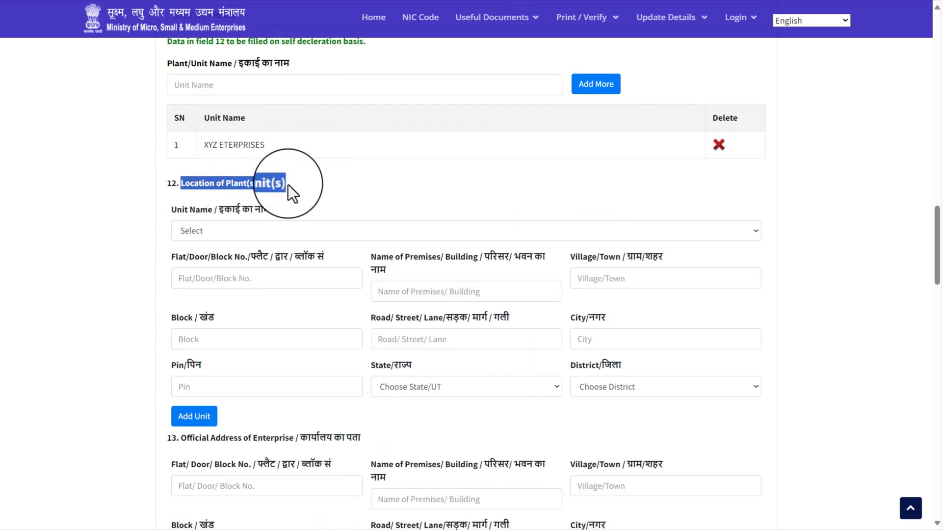
left_click(284, 200)
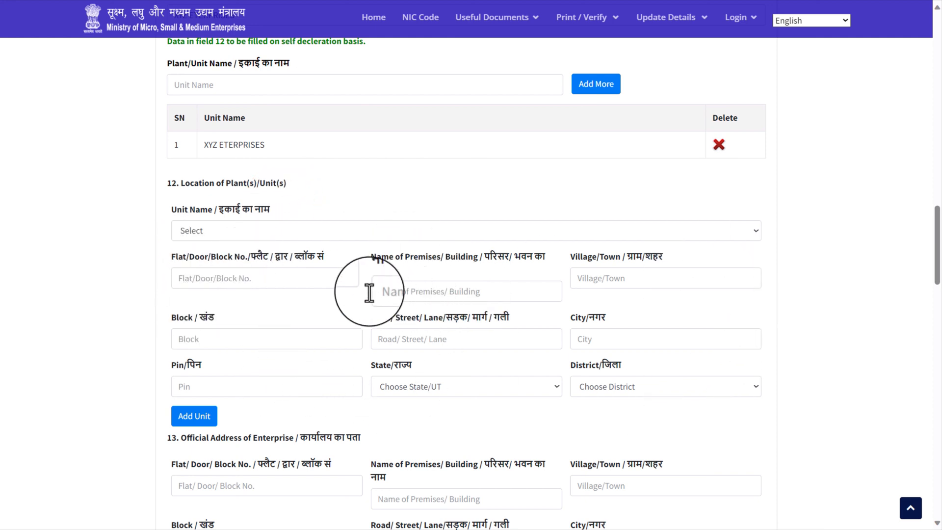
left_click(209, 232)
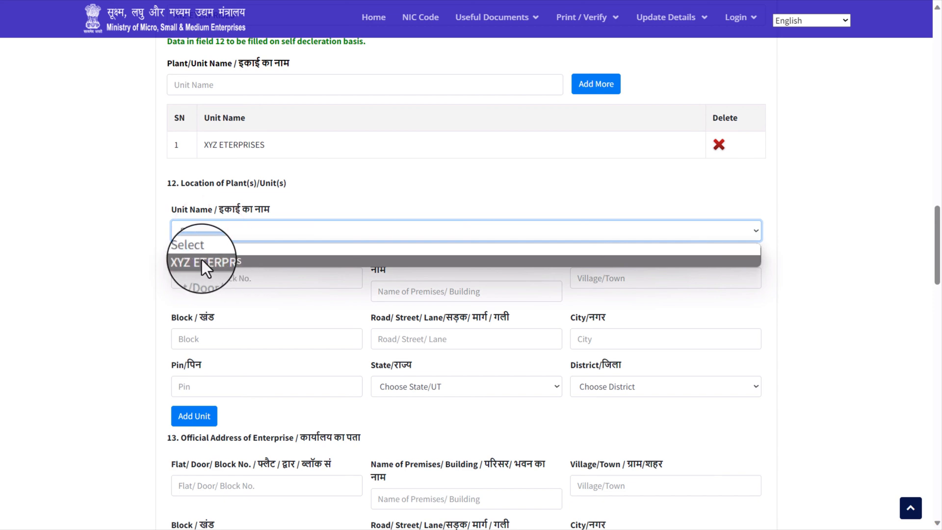
left_click(213, 260)
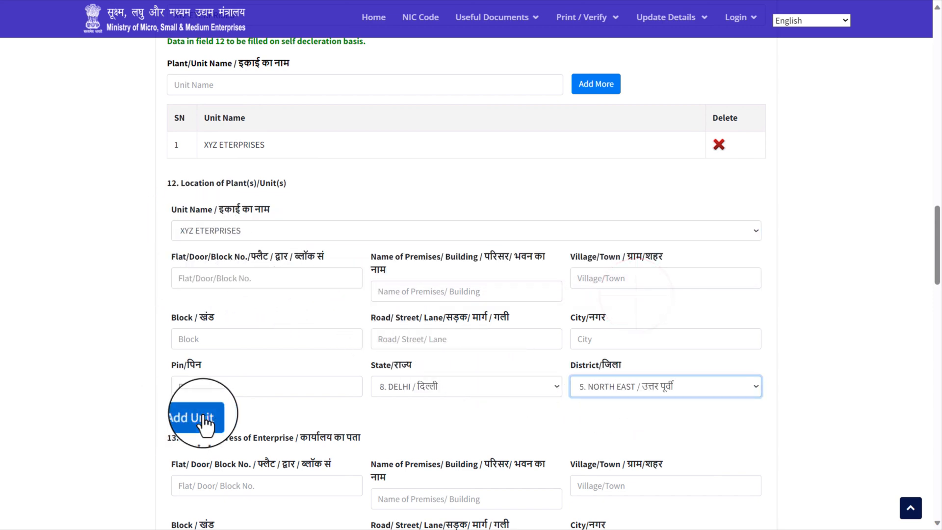
left_click(203, 415)
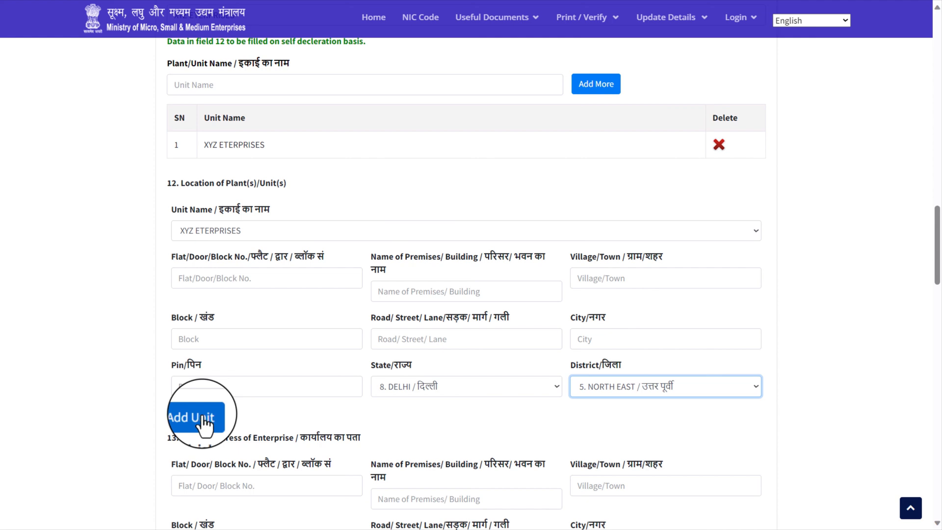
scroll(265, 403, "down", 3)
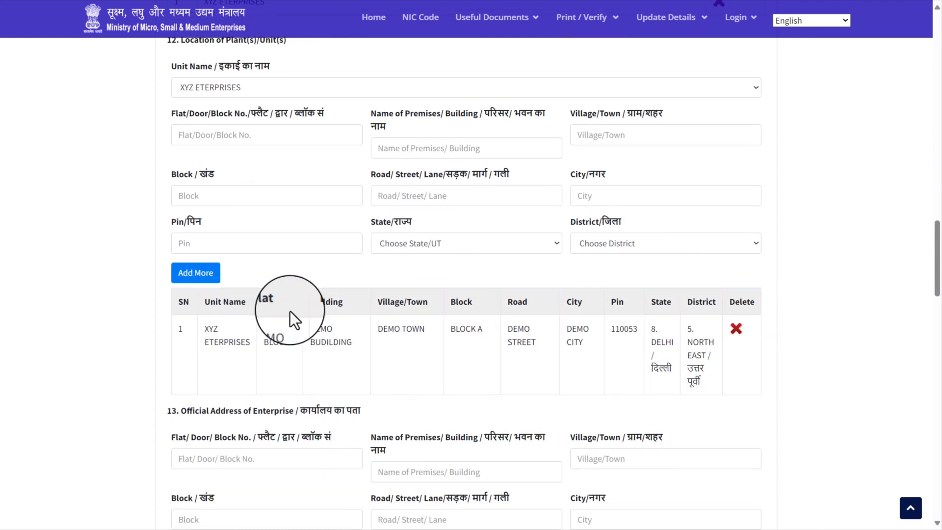
left_click_drag(181, 268, 295, 269)
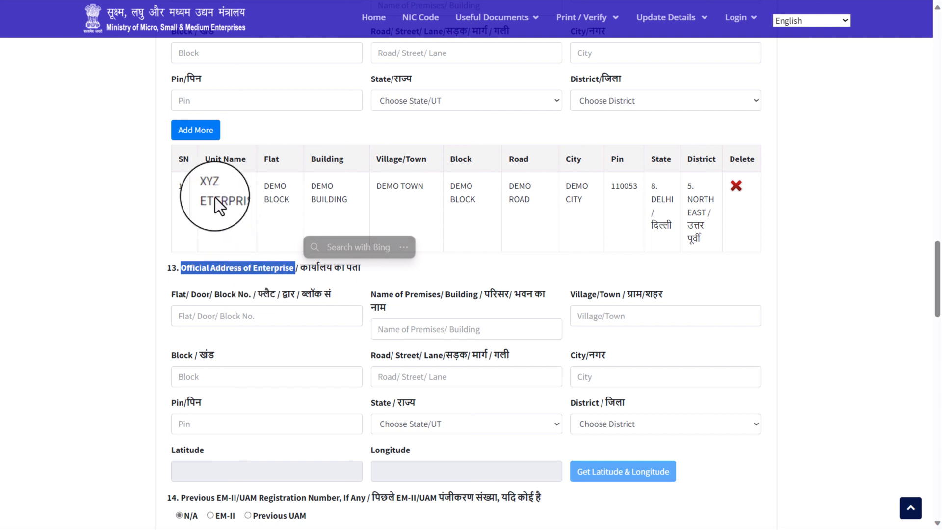
- Fill the DEMO official address and geo-tag it near Mirpur at 28.717489037472472, 77.26315122649224
left_click(203, 183)
left_click_drag(204, 183, 736, 204)
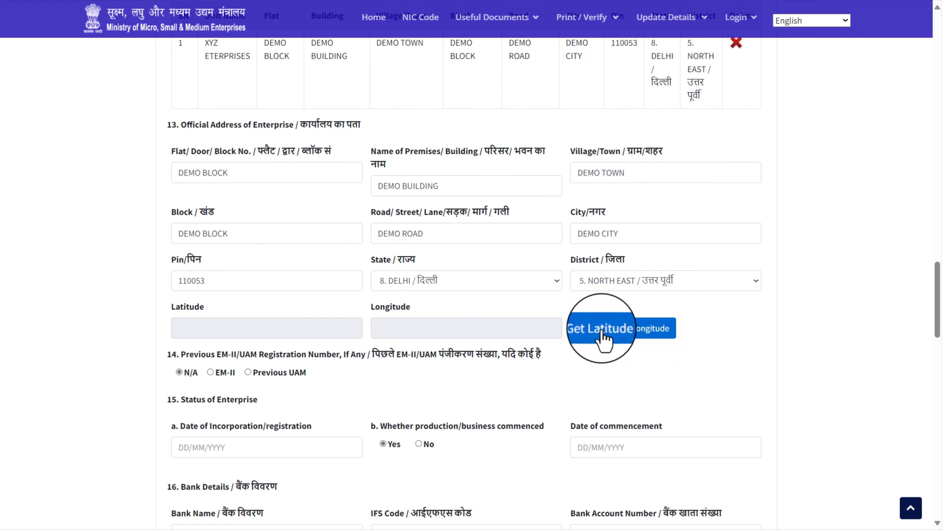
left_click(622, 329)
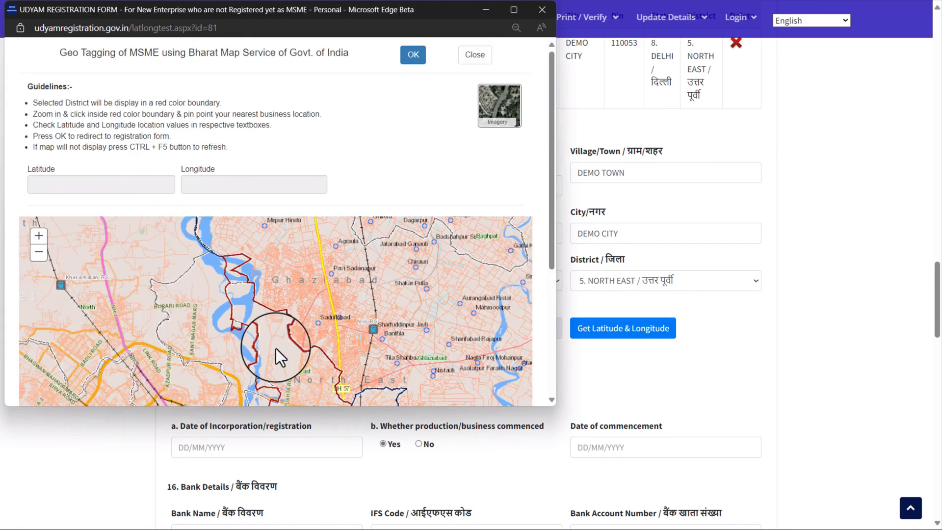
scroll(303, 302, "up", 3)
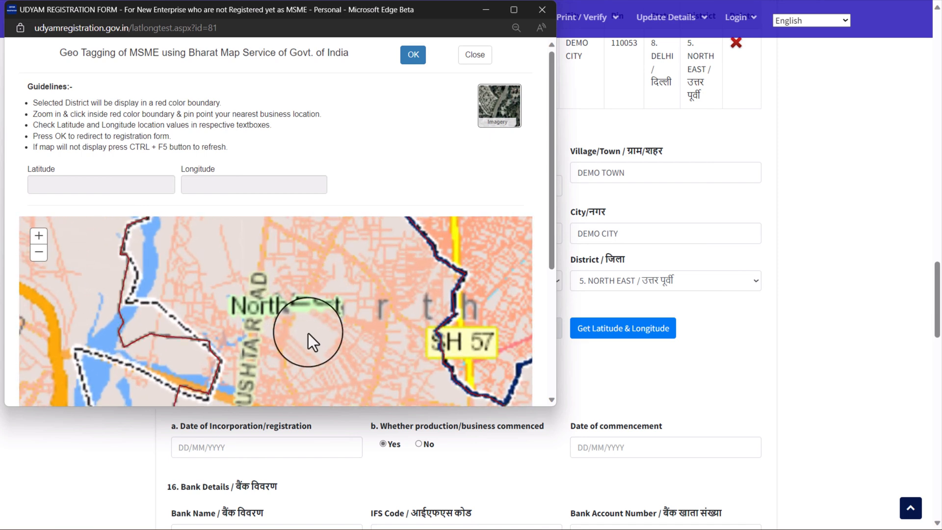
scroll(308, 334, "up", 4)
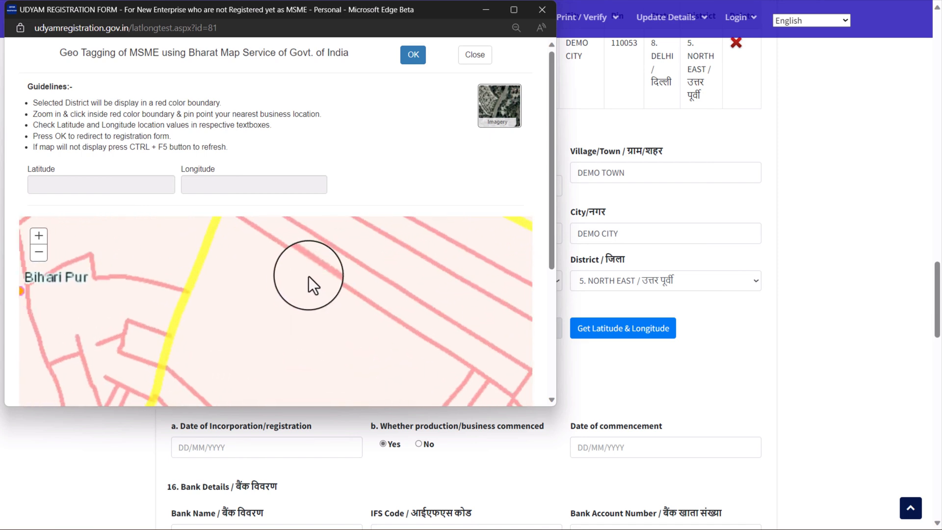
left_click_drag(309, 276, 396, 402)
left_click_drag(296, 296, 289, 274)
left_click_drag(311, 337, 359, 332)
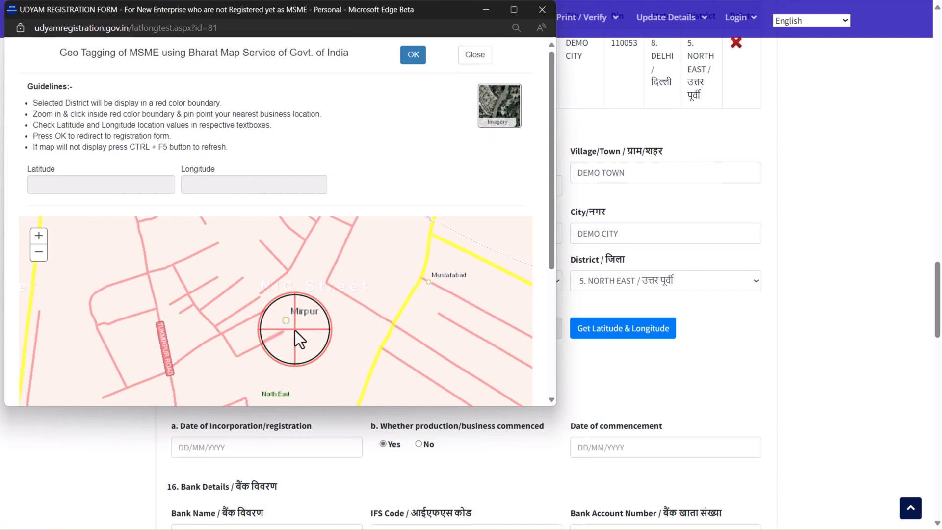
left_click(295, 331)
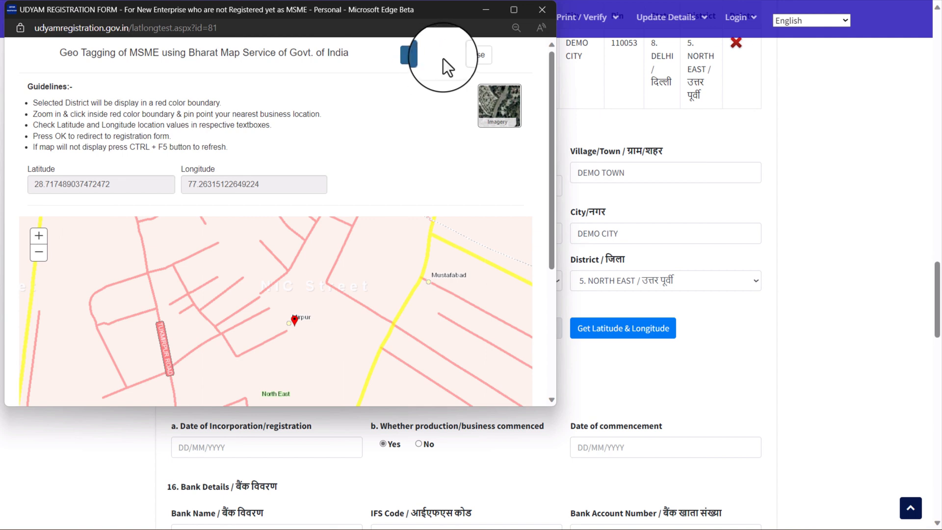
left_click(420, 64)
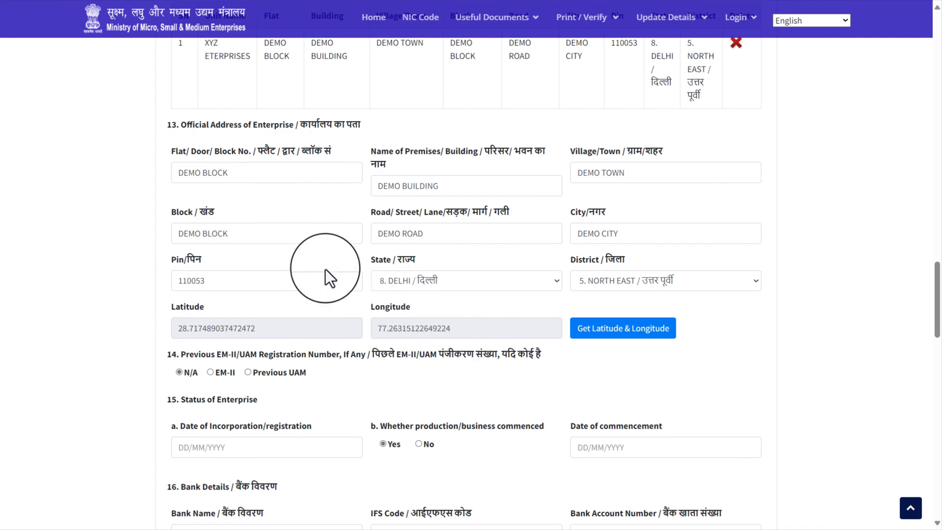
- Set the Date of Incorporation to 31/01/2023 using the calendar
scroll(326, 273, "down", 3)
left_click_drag(181, 211, 541, 210)
left_click(411, 225)
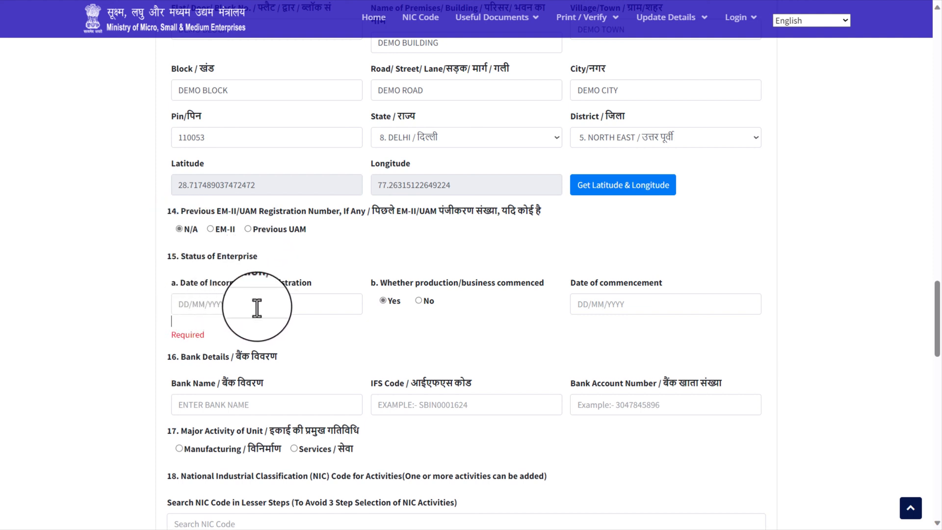
left_click(207, 301)
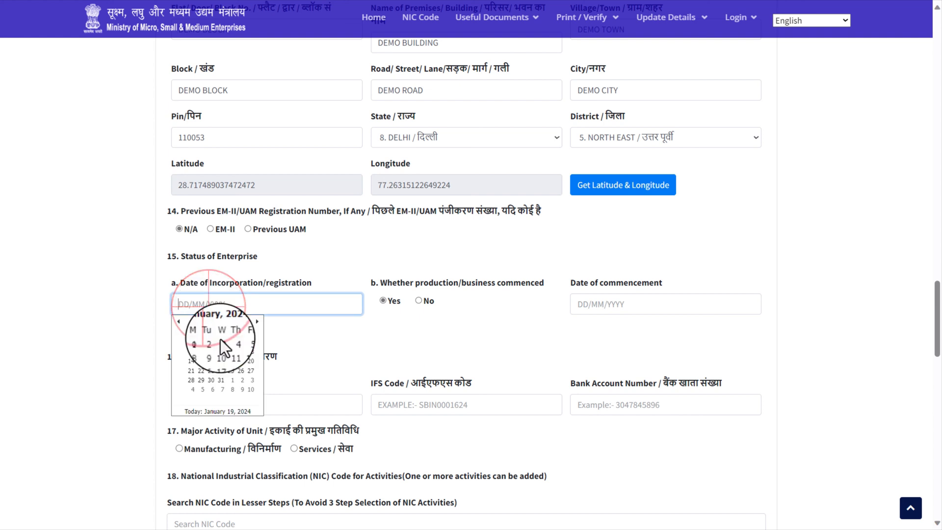
left_click(177, 320)
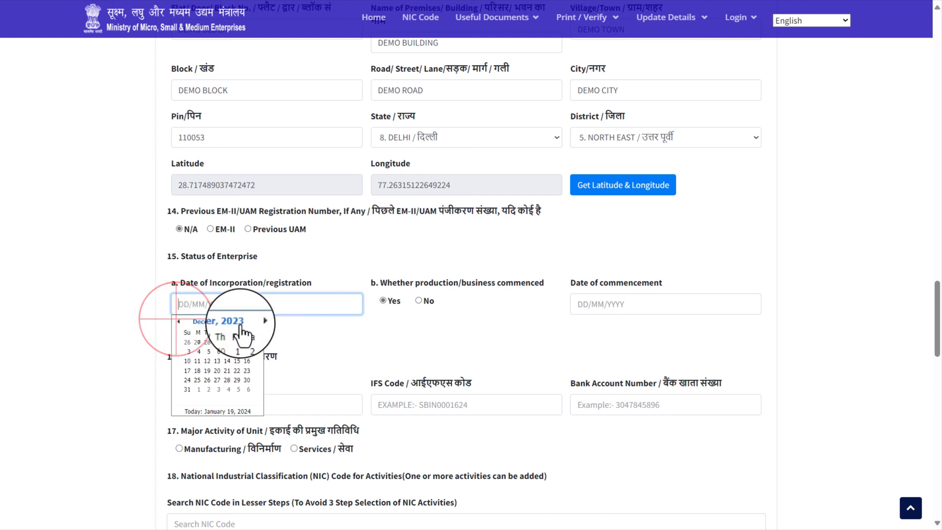
left_click(252, 324)
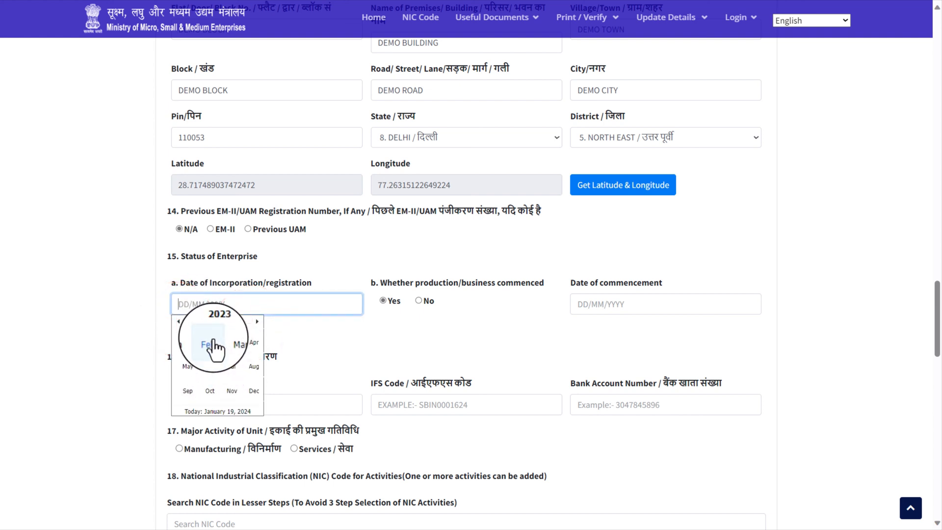
left_click(214, 334)
left_click(211, 340)
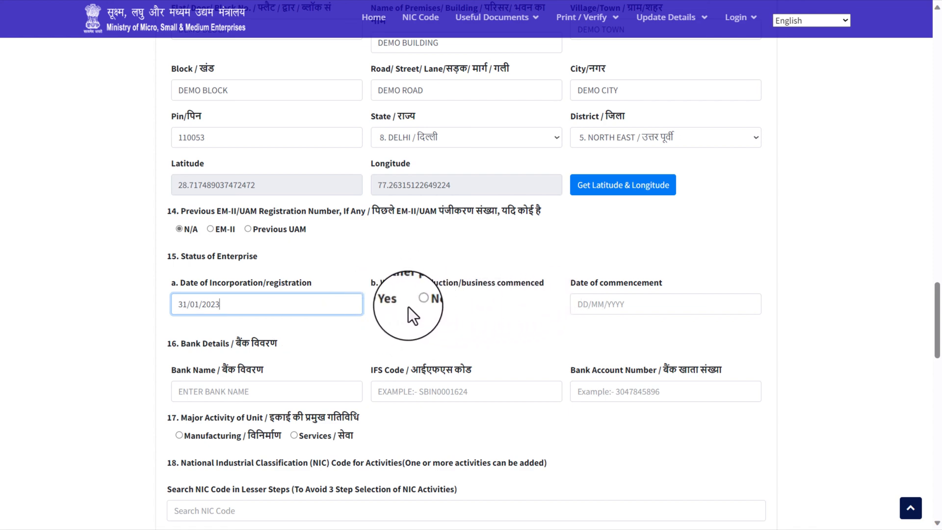
- Mark production/business as commenced (Yes)
left_click(383, 300)
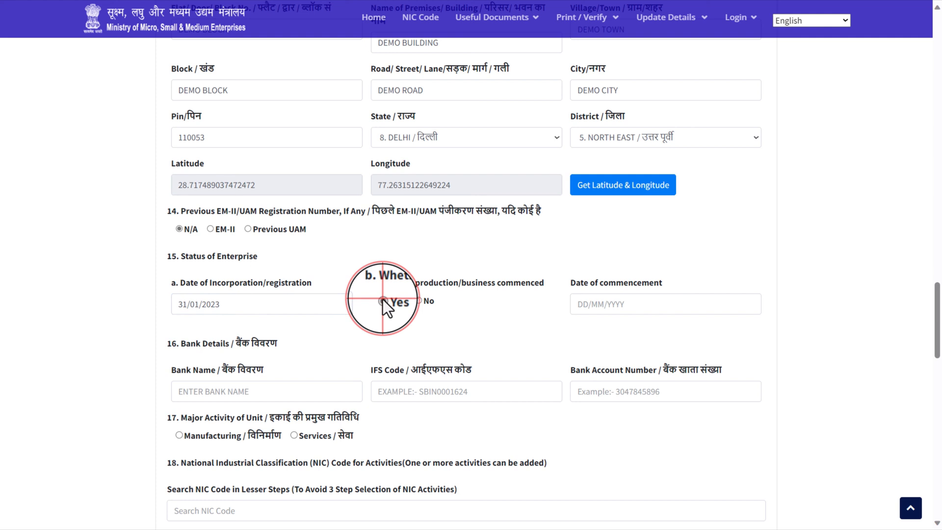
left_click(418, 299)
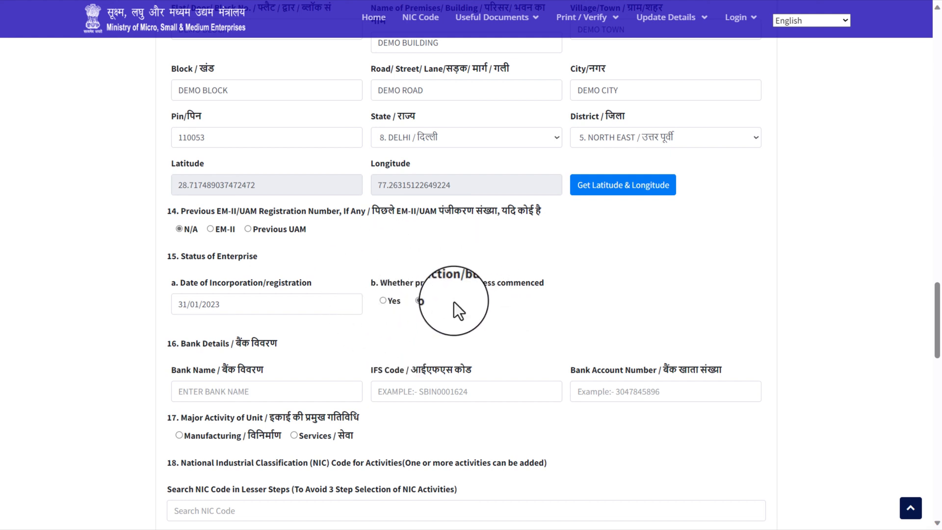
left_click(383, 300)
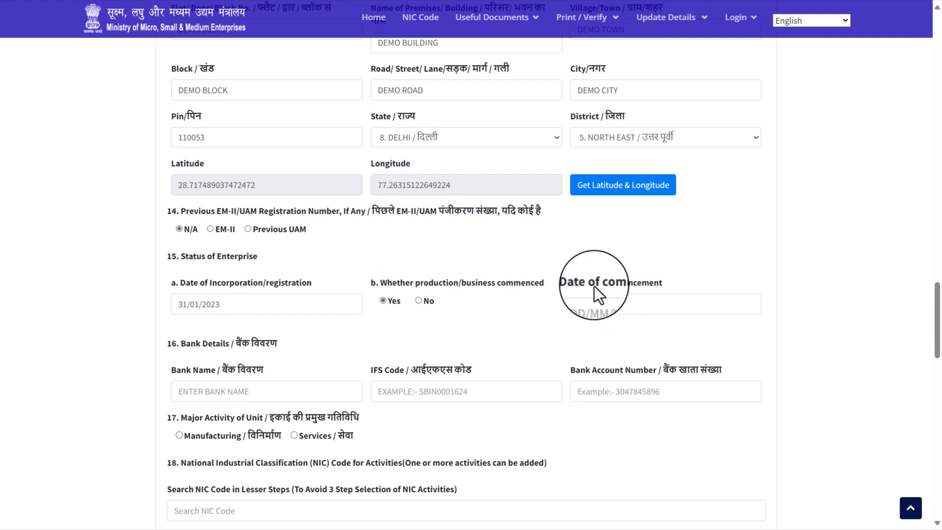
- Enter 31/01/2023 as the commencement date and fill in the bank name, IFS code and account number
left_click(684, 287)
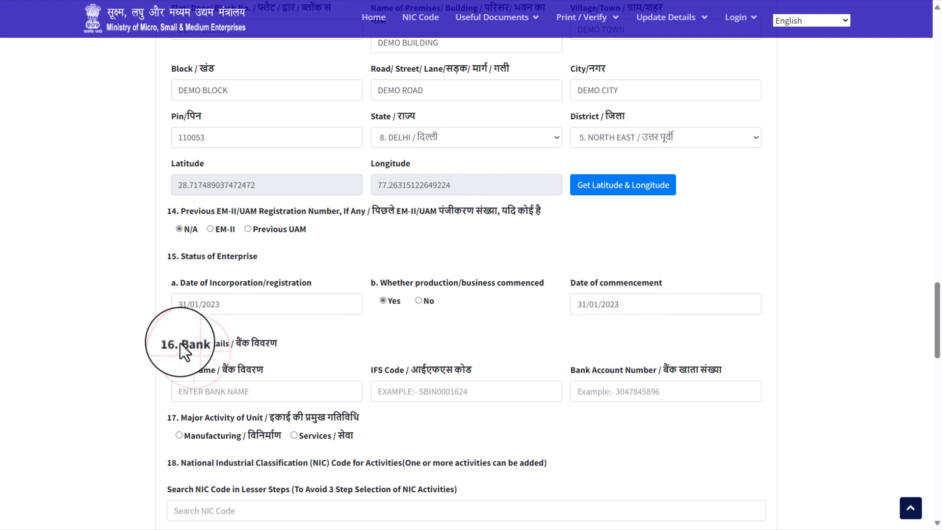
left_click_drag(181, 343, 237, 344)
left_click(227, 391)
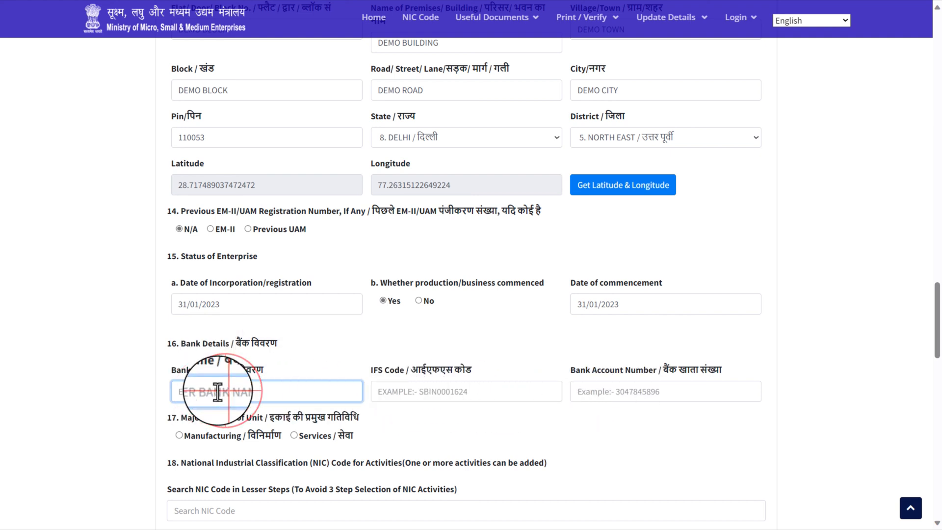
left_click(441, 392)
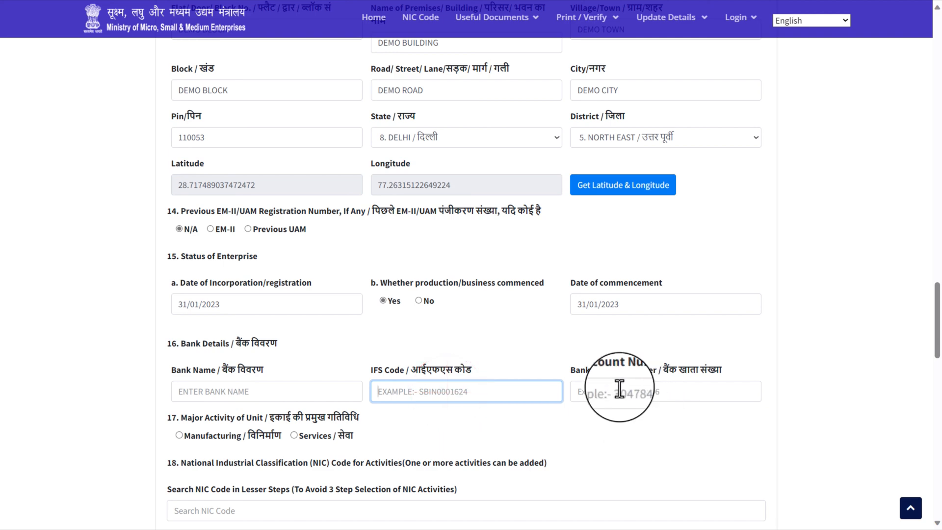
left_click(589, 391)
scroll(208, 276, "down", 3)
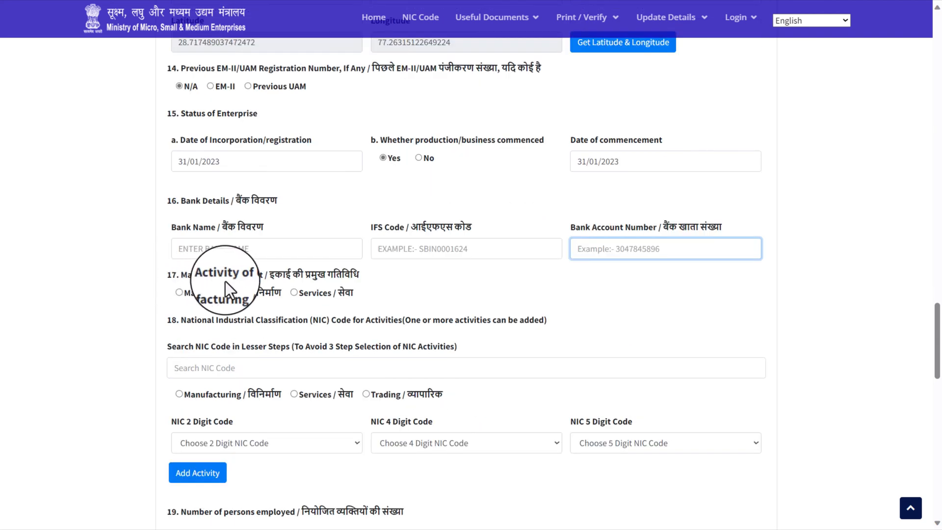
- Choose Manufacturing as the unit's major activity, after briefly trying Services
left_click(179, 292)
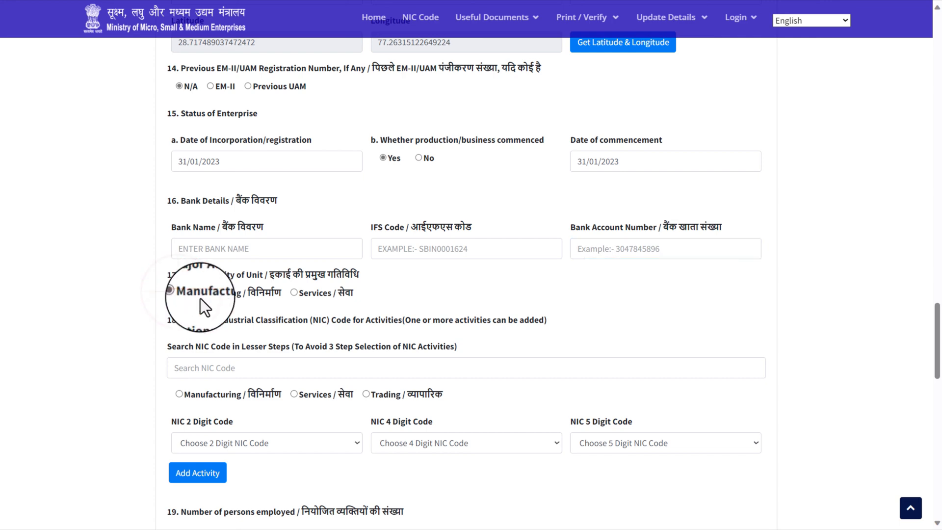
left_click(295, 292)
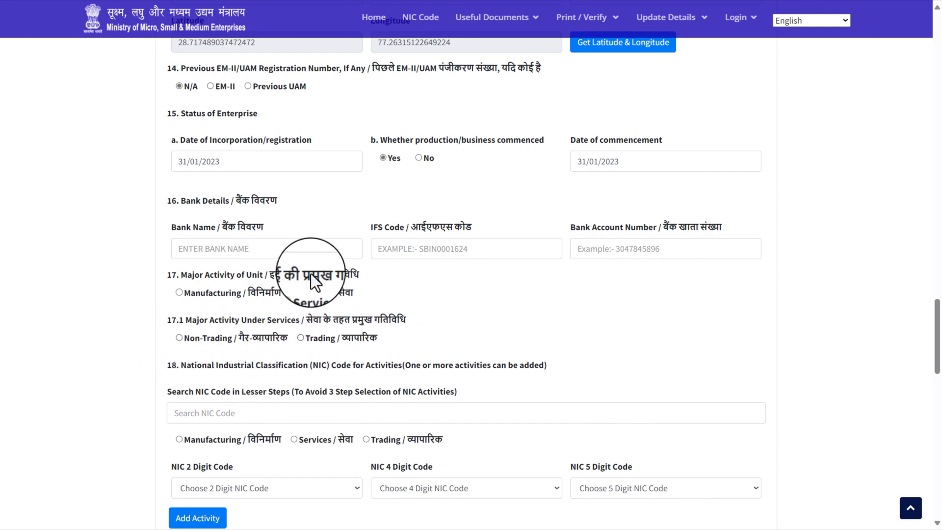
left_click(230, 293)
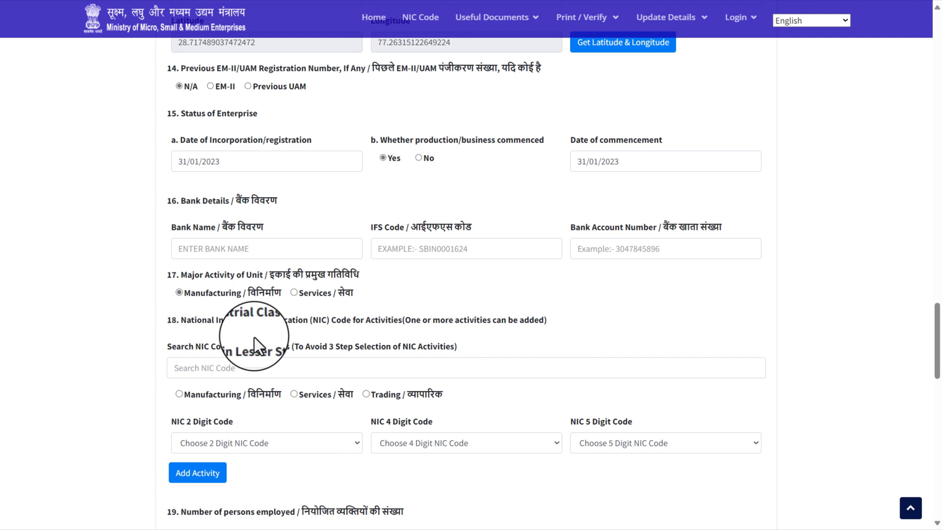
- Search NIC codes for 'ELECTRONIC' and pick 2610 electronic components
left_click(215, 370)
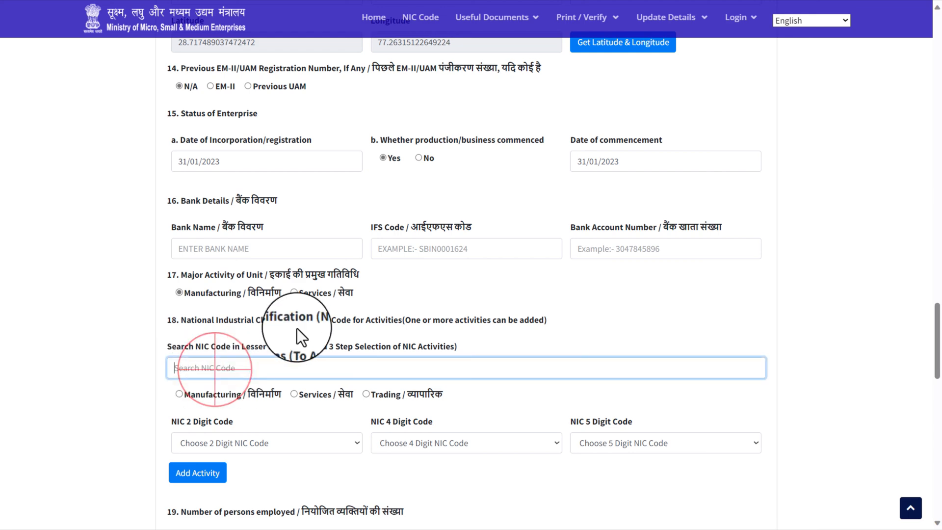
scroll(355, 305, "down", 3)
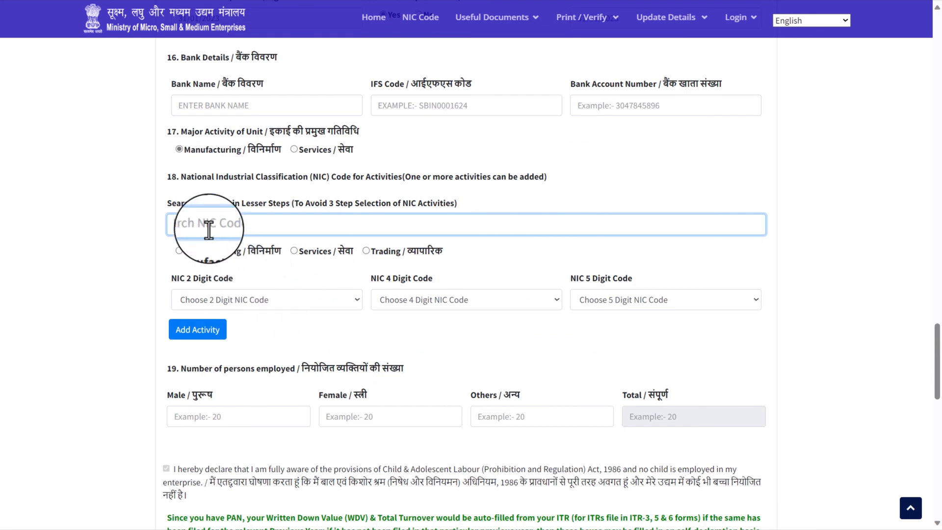
type("ELECTRONIC")
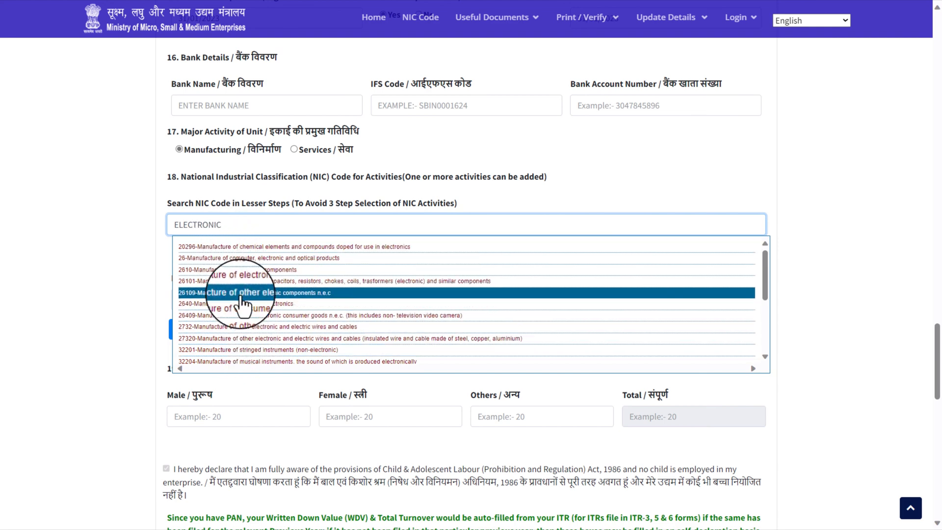
scroll(254, 350, "down", 5)
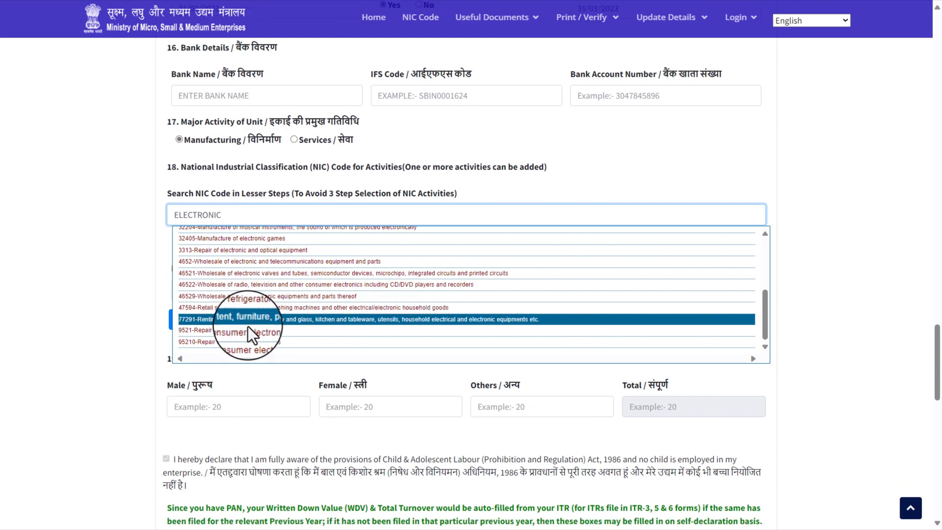
scroll(249, 319, "down", 3)
scroll(248, 322, "up", 3)
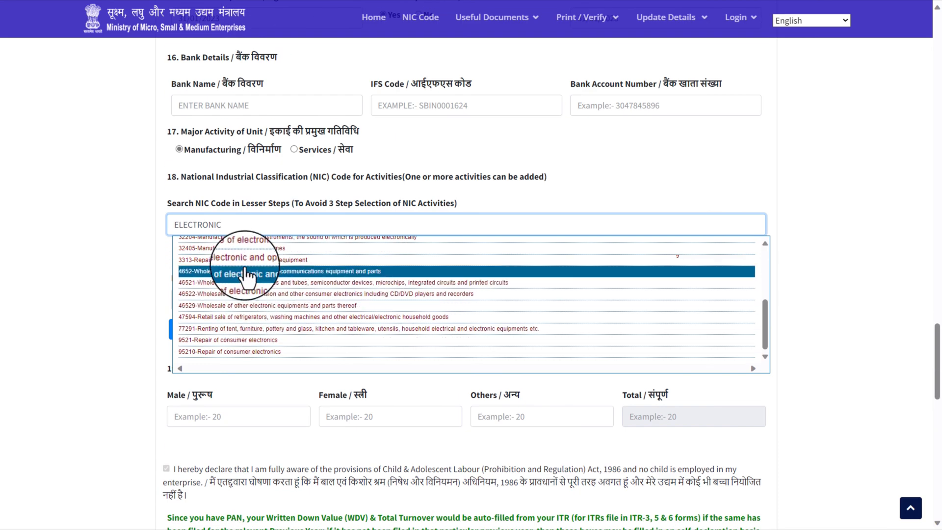
scroll(216, 285, "up", 3)
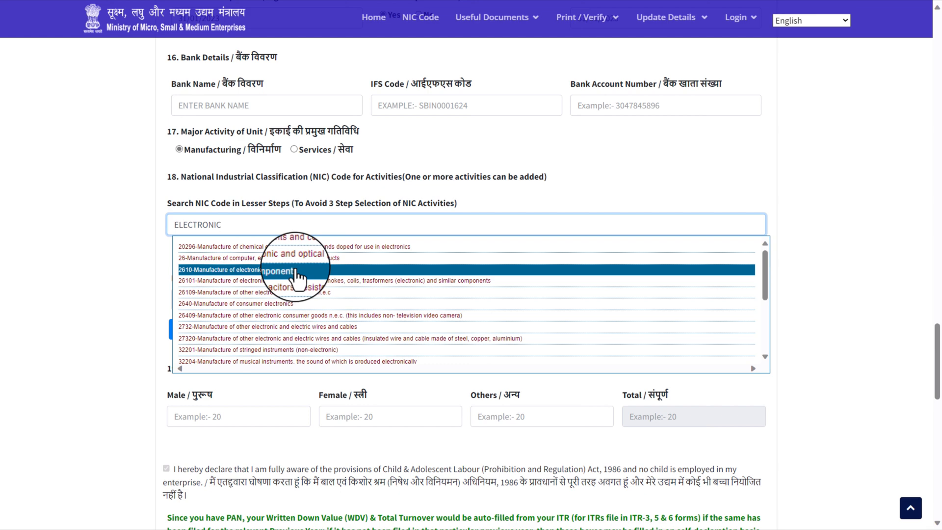
left_click(243, 270)
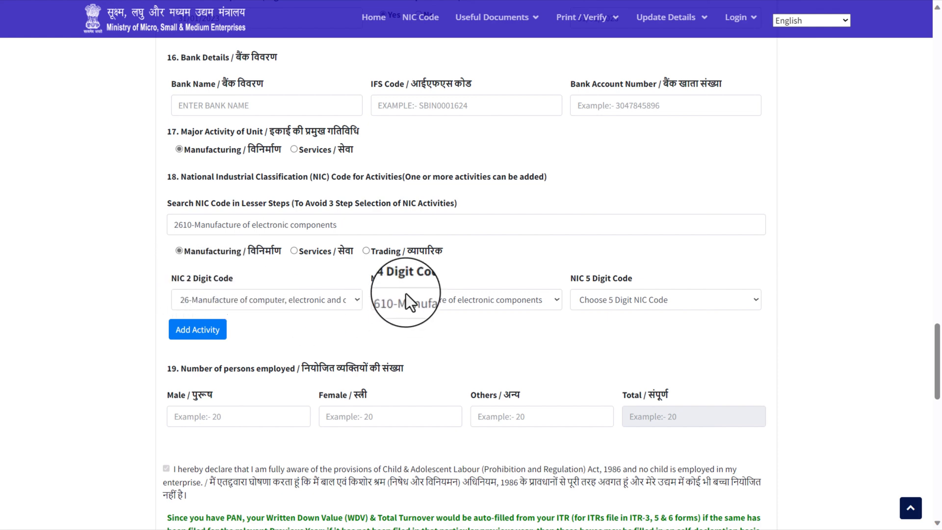
- Keep 4-digit code 2610, choose 26107-Manufacture of microprocessors, and add the activity
left_click(473, 301)
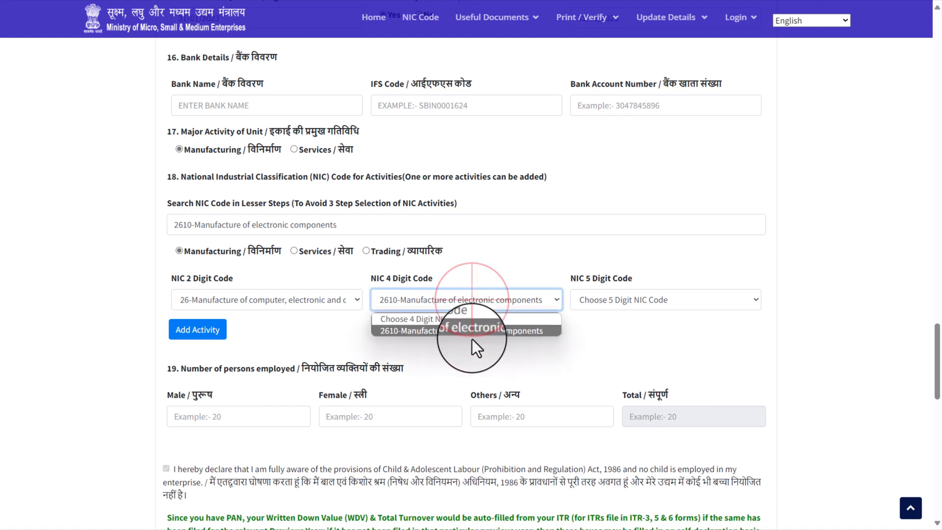
left_click(440, 328)
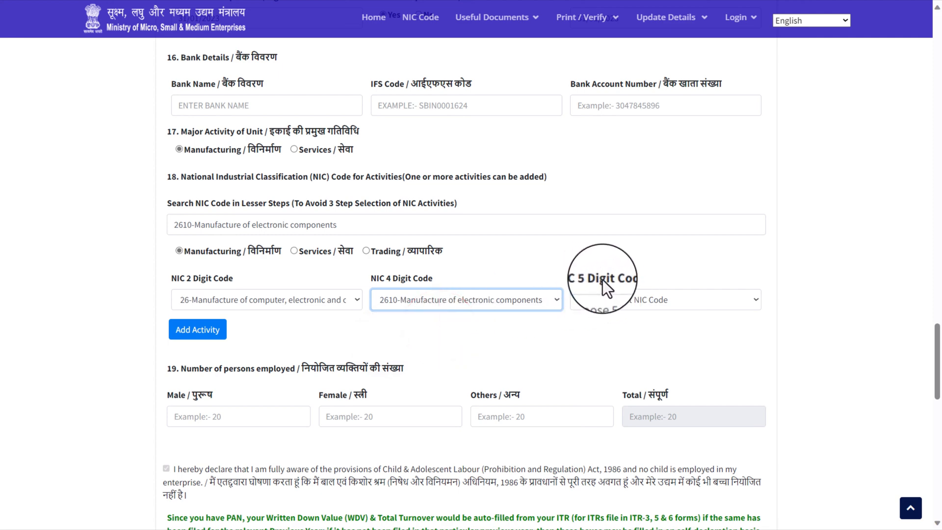
left_click(652, 300)
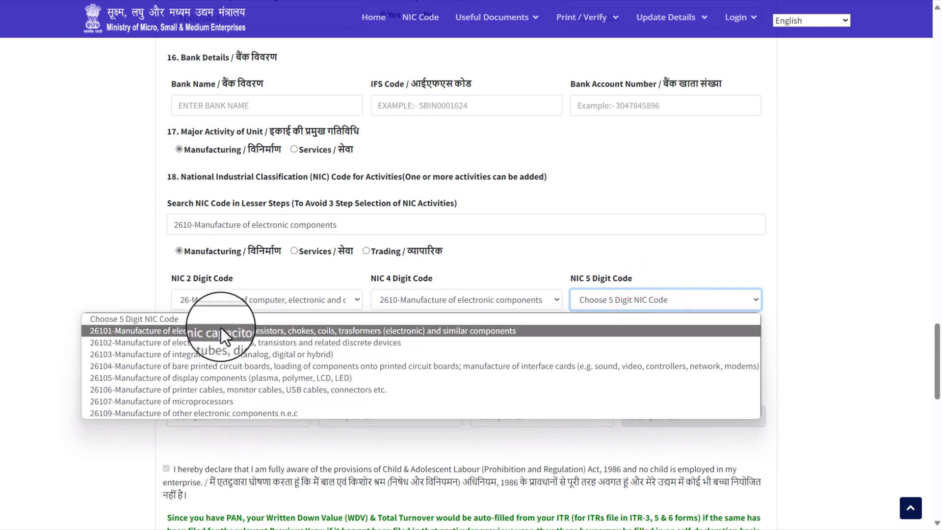
left_click(223, 401)
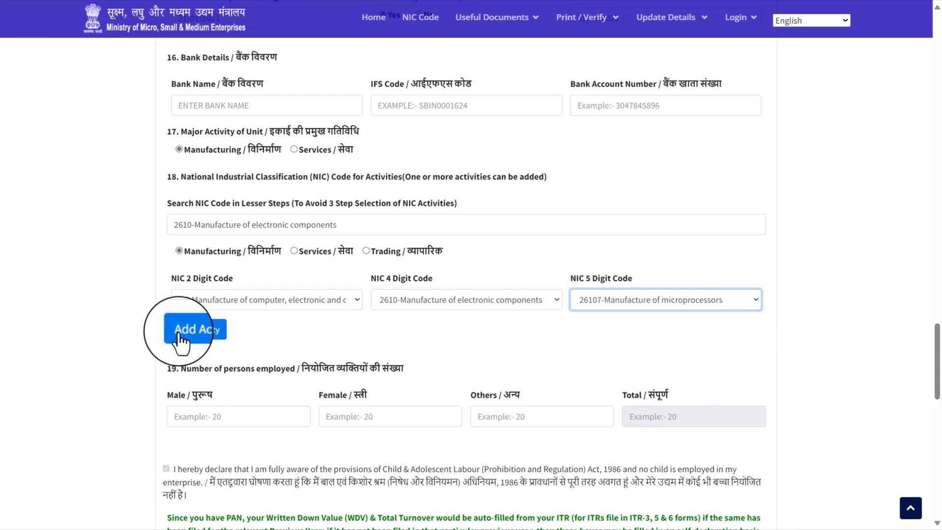
left_click(205, 340)
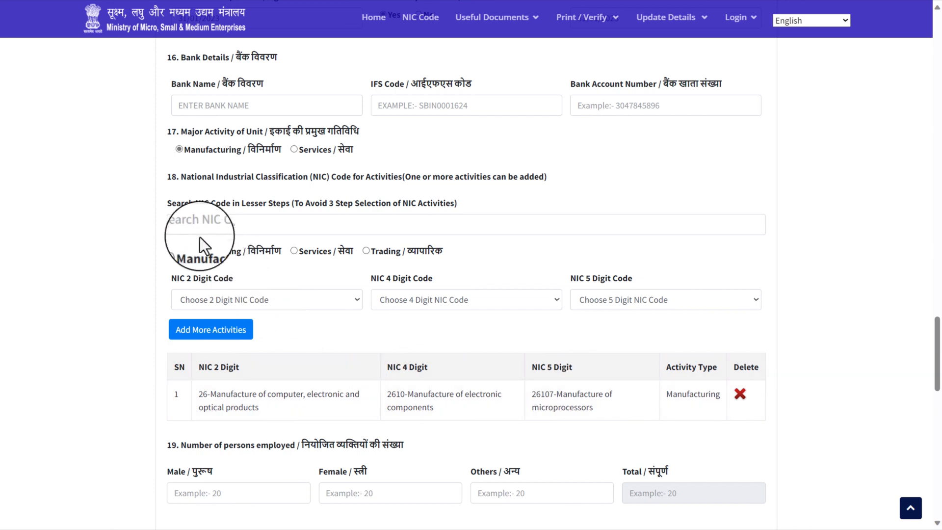
- Search 'electronic' again and add 27320-Manufacture of other electronic and electric wires and cables
left_click(191, 224)
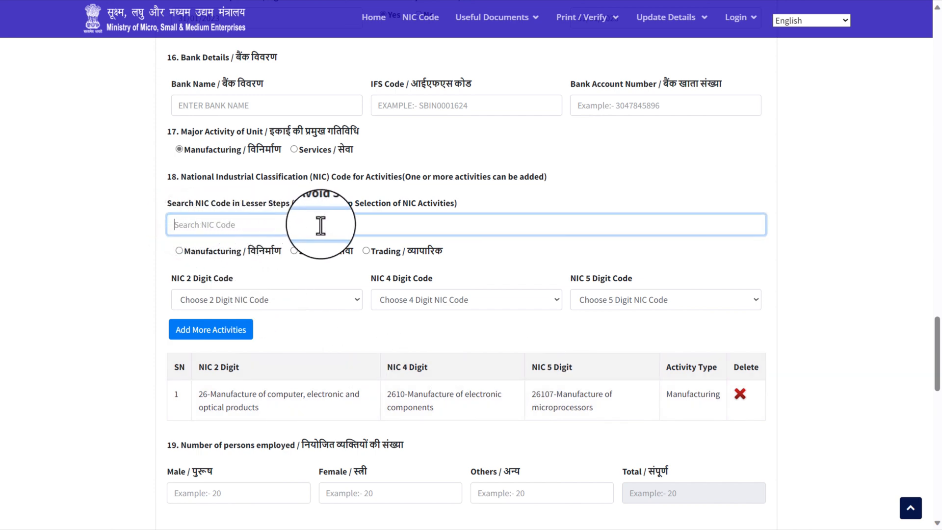
type("electronic")
left_click(200, 246)
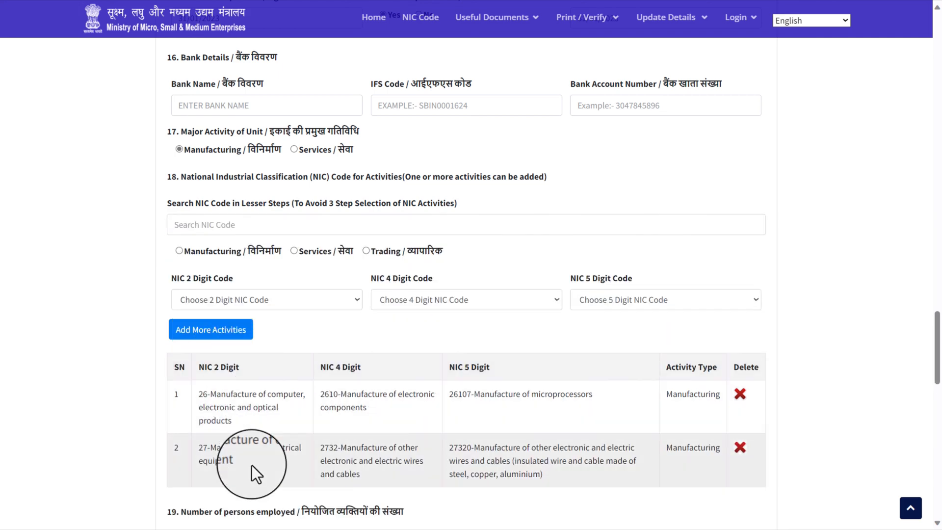
scroll(393, 206, "down", 5)
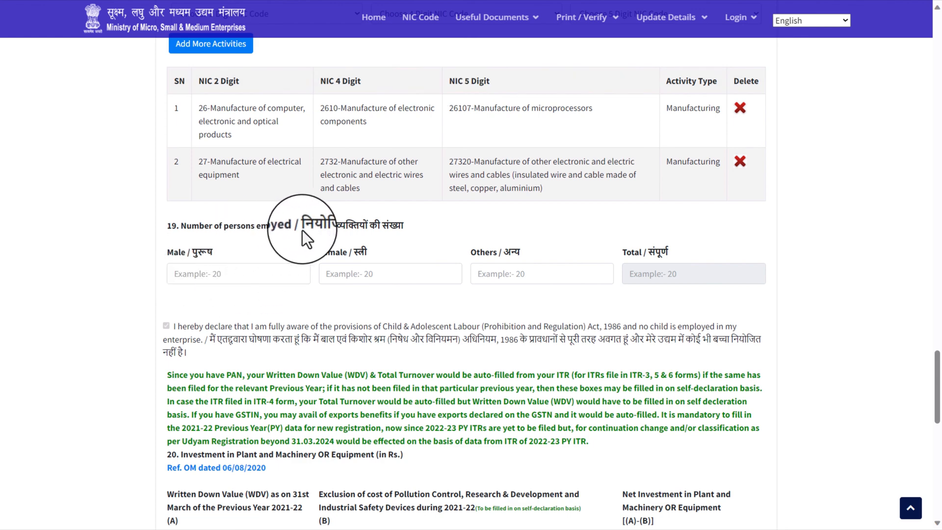
- Enter 5 male, 2 female and 0 other employees so the total reads 7
left_click(196, 274)
type("5")
left_click(382, 275)
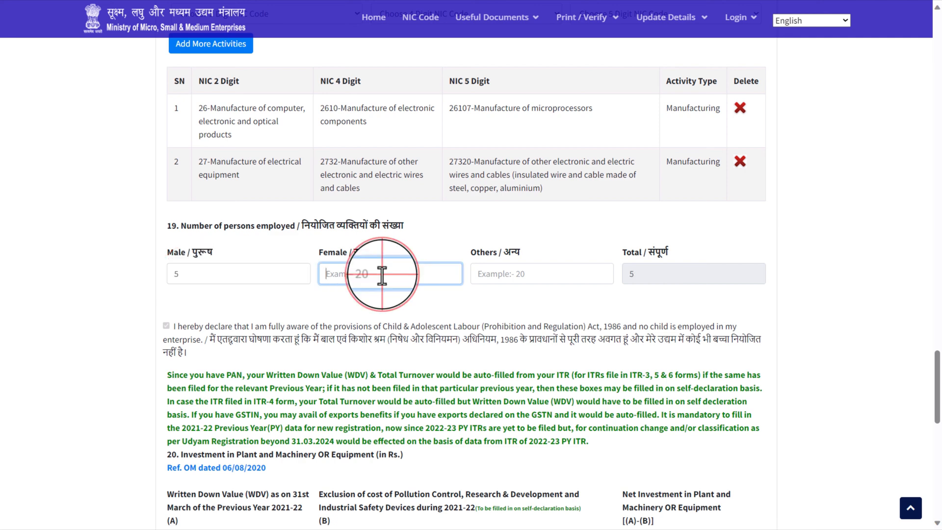
type("2")
left_click(537, 274)
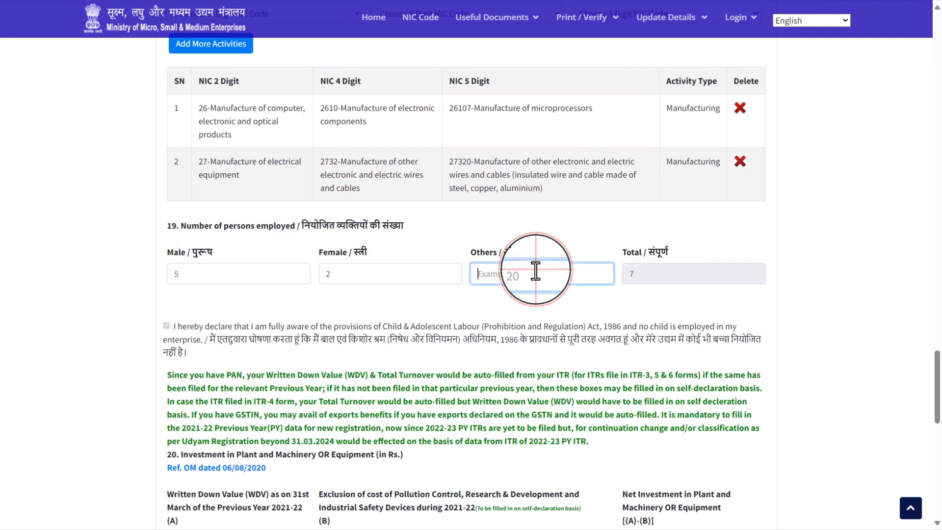
type("0")
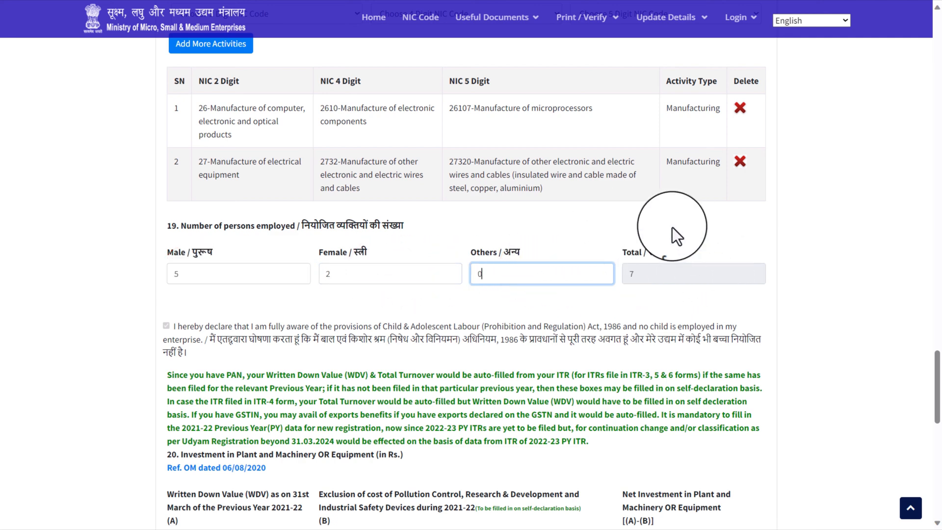
left_click(639, 278)
scroll(169, 355, "down", 3)
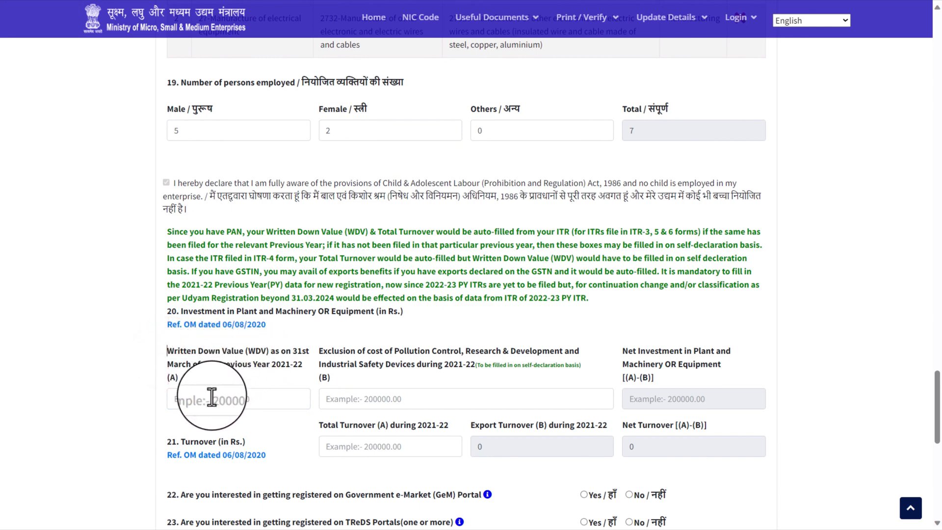
- Enter 500000 as the written down value of plant and machinery
left_click(236, 399)
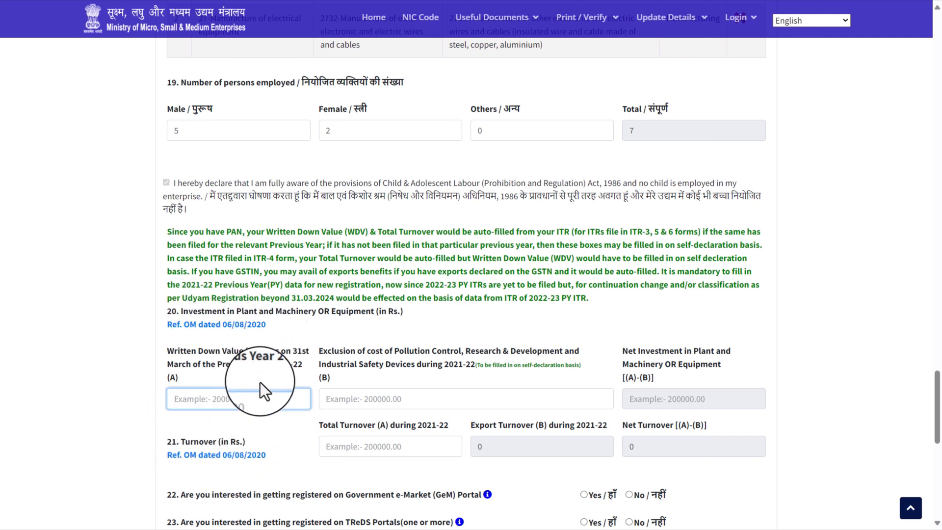
left_click(194, 403)
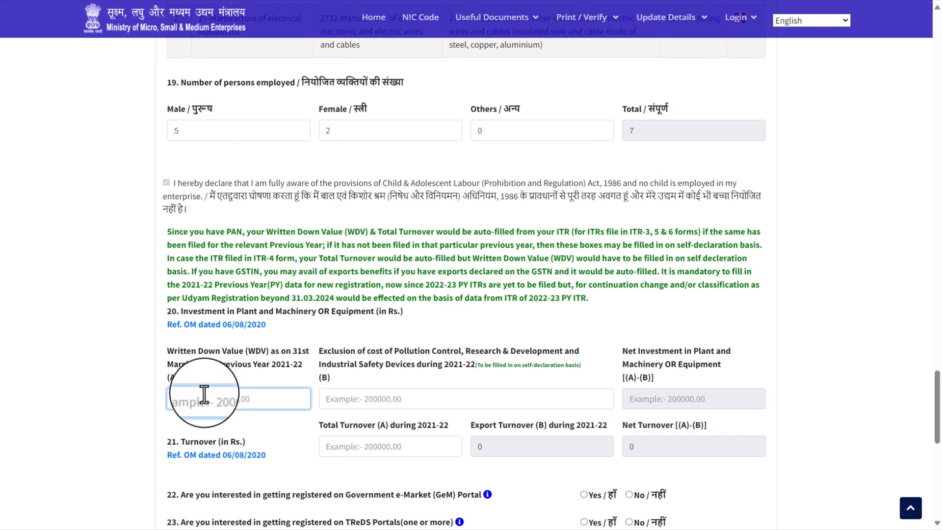
type("500000")
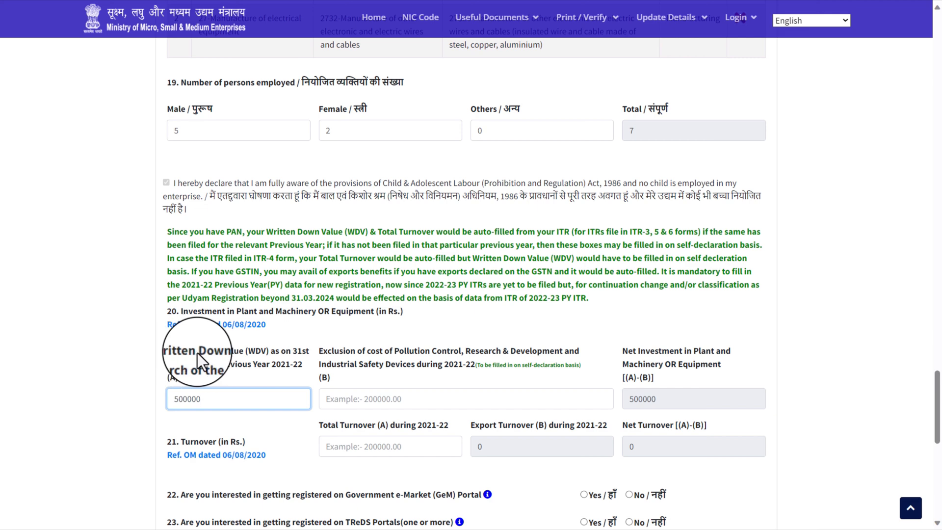
left_click(206, 400)
left_click_drag(369, 350, 594, 355)
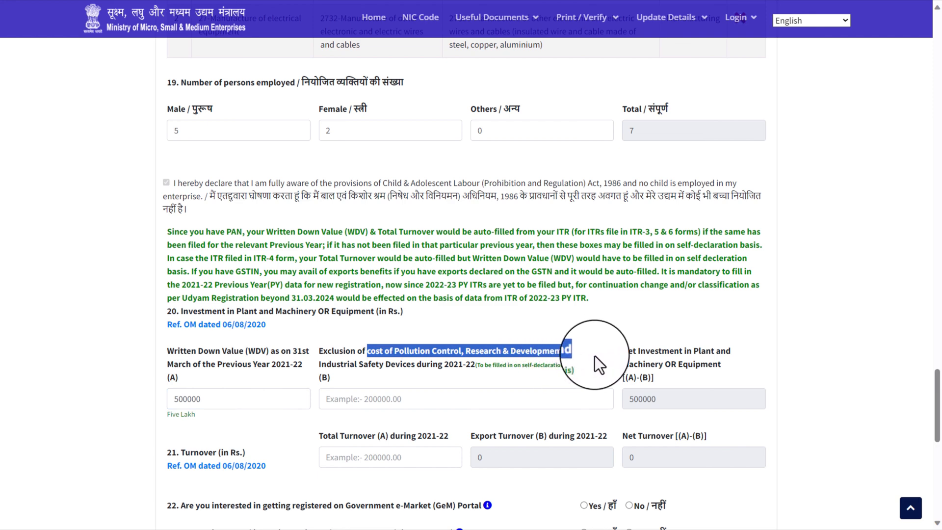
left_click(363, 373)
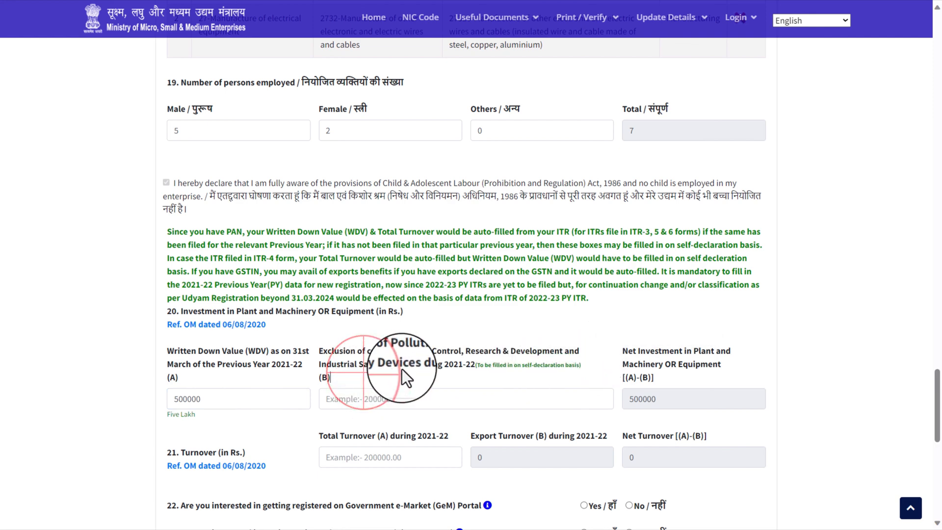
- Fill the 50000 pollution control exclusion and correct 2021-22 total turnover to 700000
left_click(379, 401)
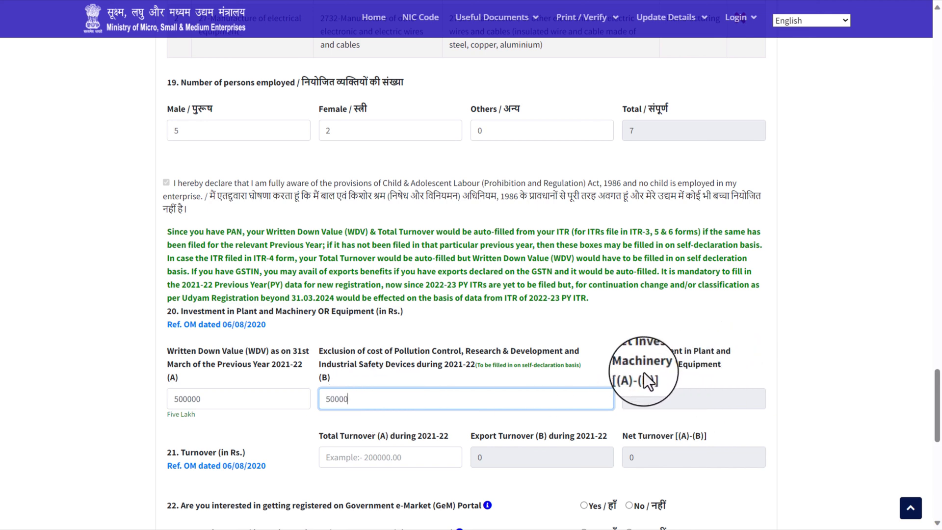
left_click(344, 462)
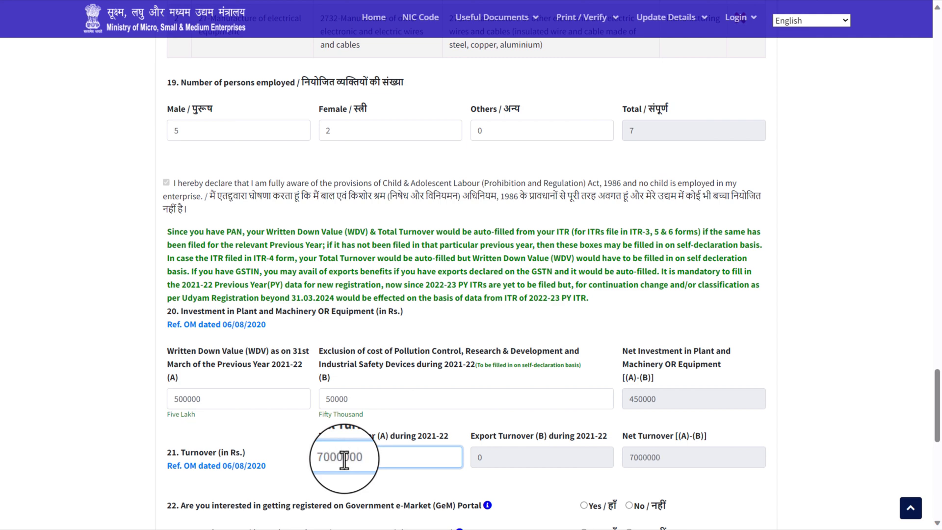
key("BackSpace")
left_click(347, 471)
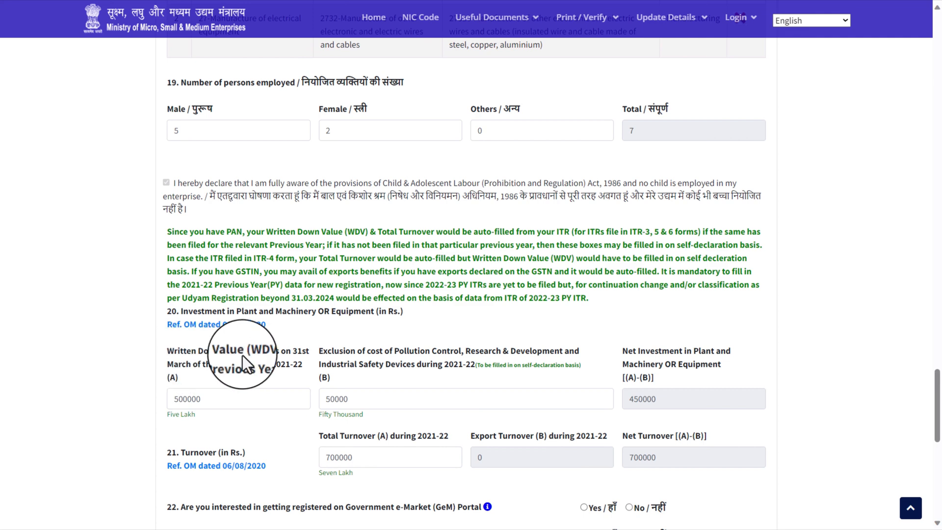
- Answer No to the TReDS question, submit the form for the final OTP, and confirm the data
scroll(597, 363, "down", 5)
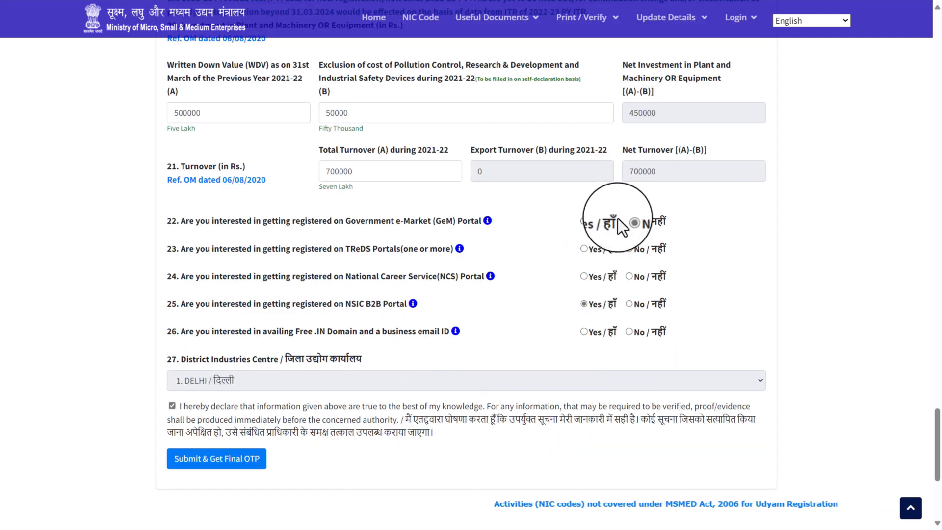
left_click(629, 249)
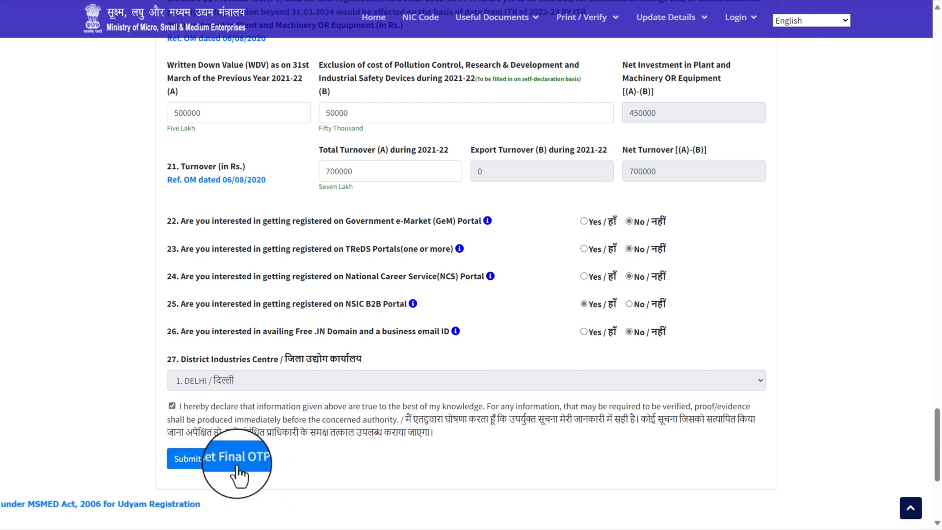
left_click(213, 460)
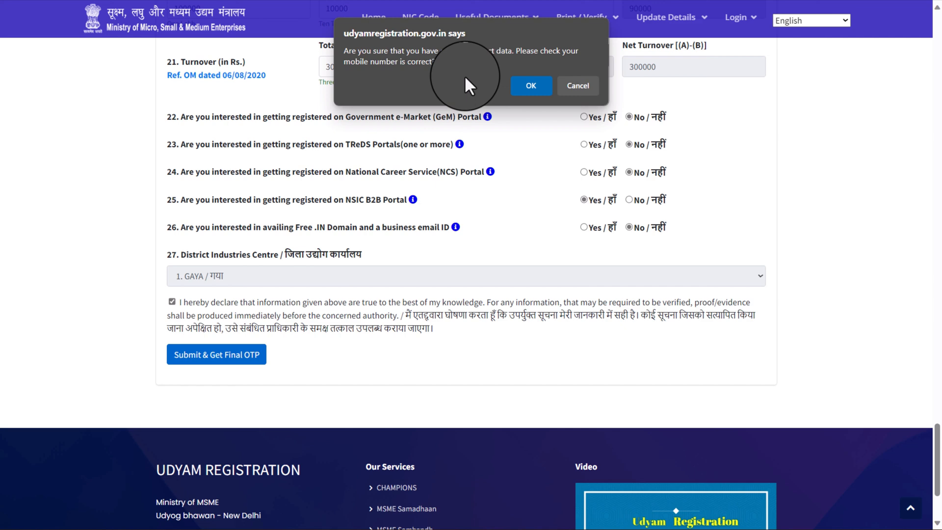
left_click(532, 87)
- Enter the OTP and verification code, final-submit, and note the issued Udyam Registration Number
left_click(195, 216)
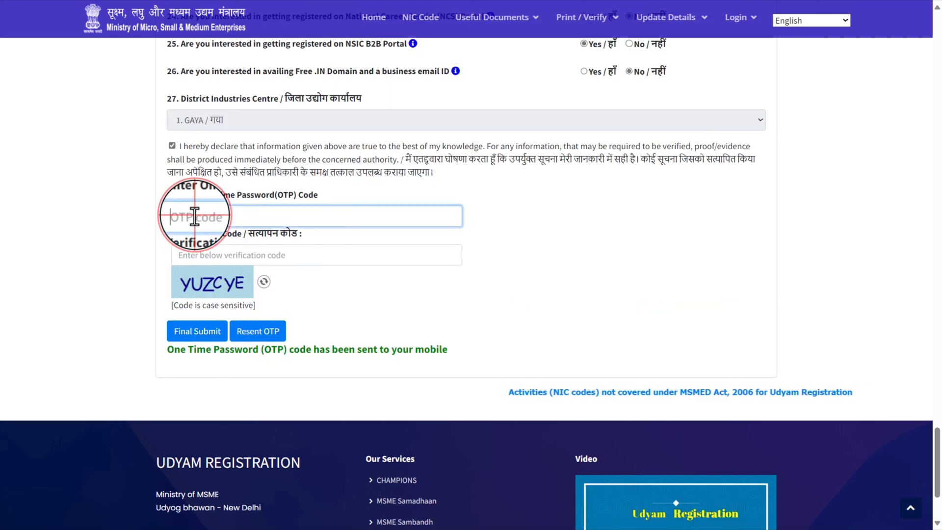
left_click(236, 254)
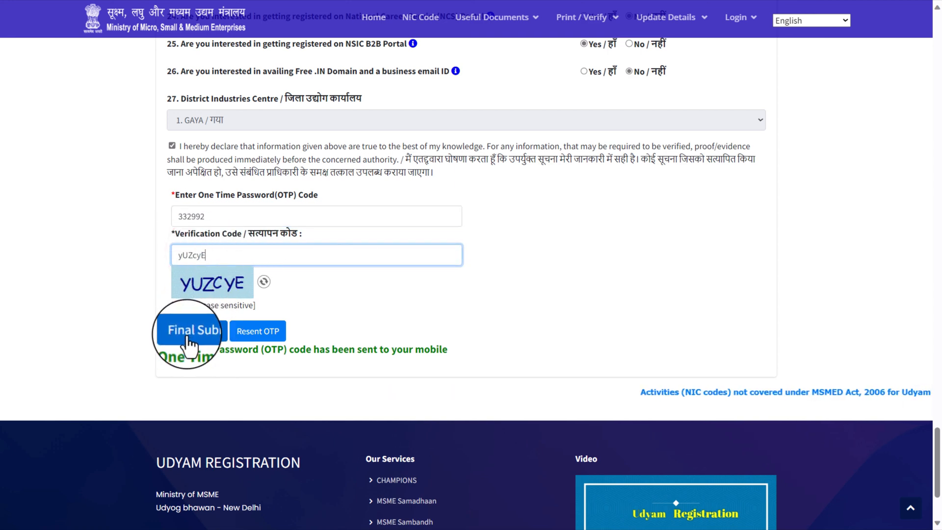
left_click(192, 334)
left_click(523, 84)
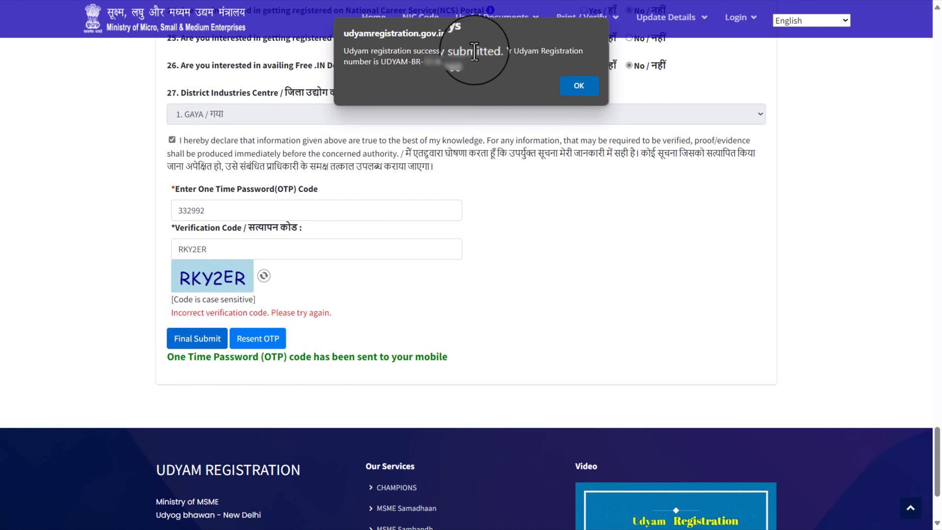
left_click_drag(382, 62, 468, 72)
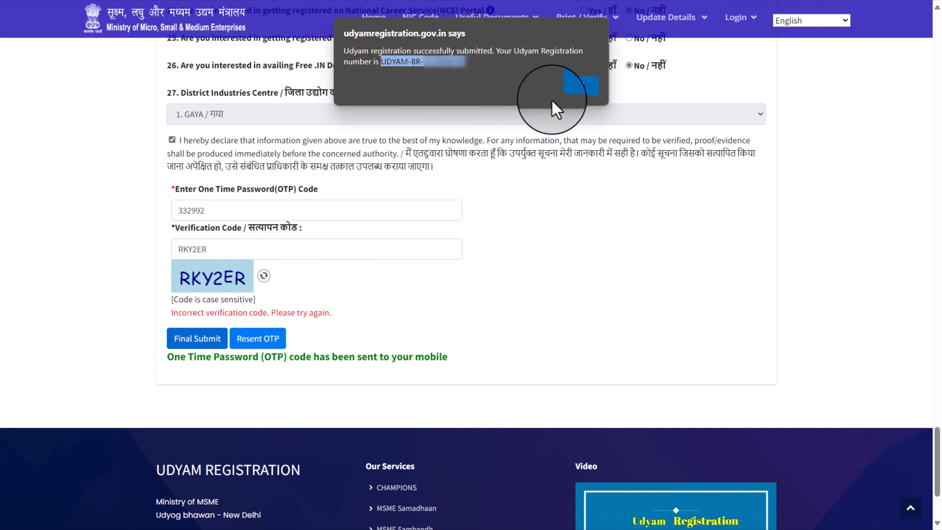
left_click(579, 84)
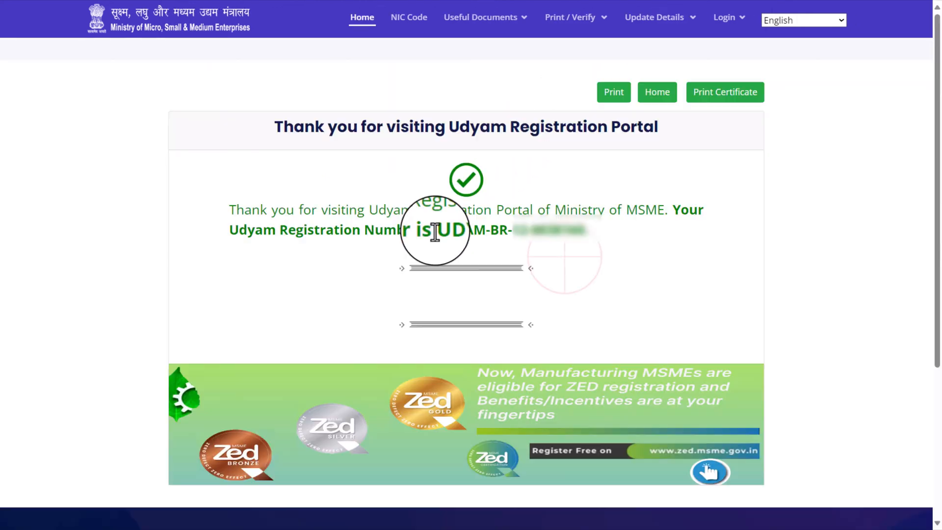
- Use Print Certificate on the thank-you page to reach Udyami Login with the number prefilled
left_click_drag(436, 229, 572, 230)
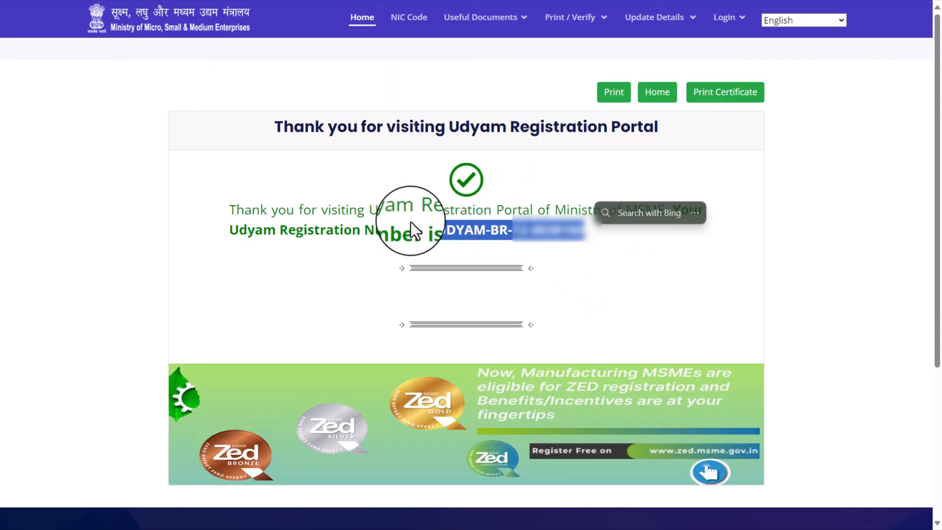
left_click(649, 257)
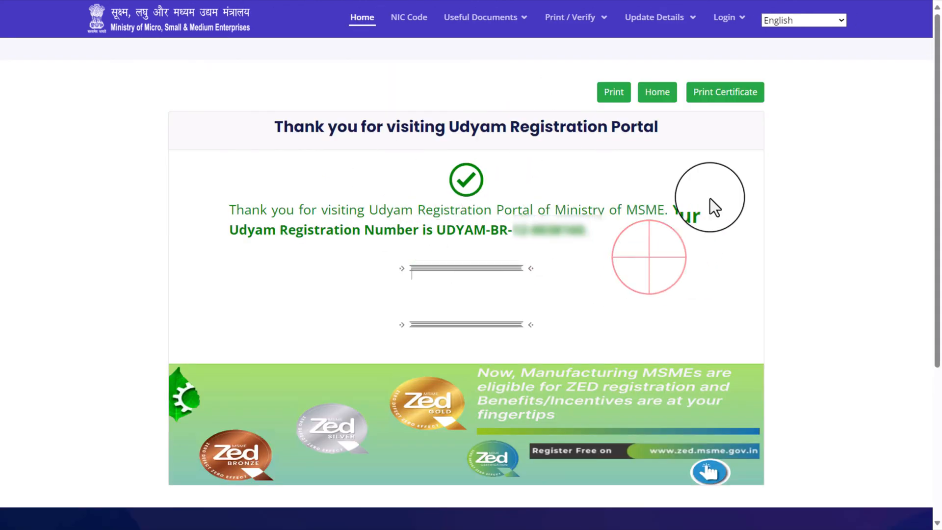
left_click(731, 94)
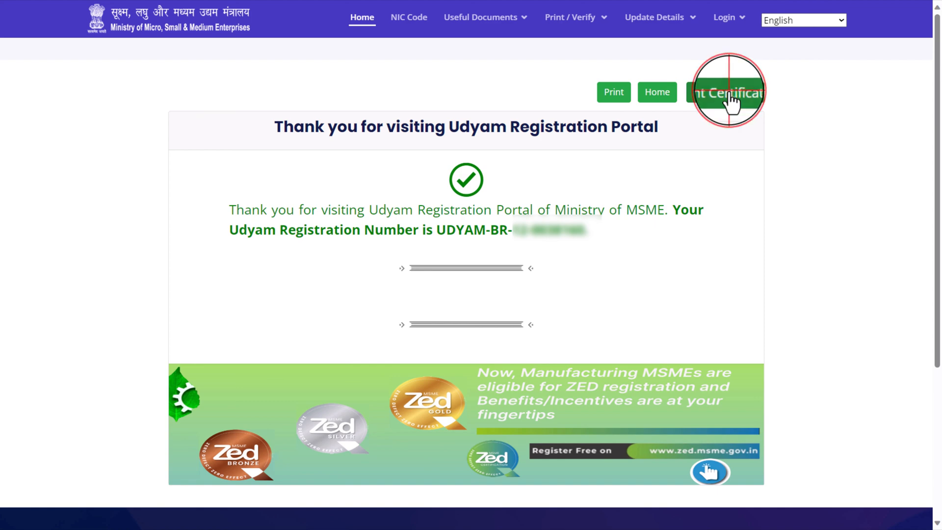
left_click(184, 162)
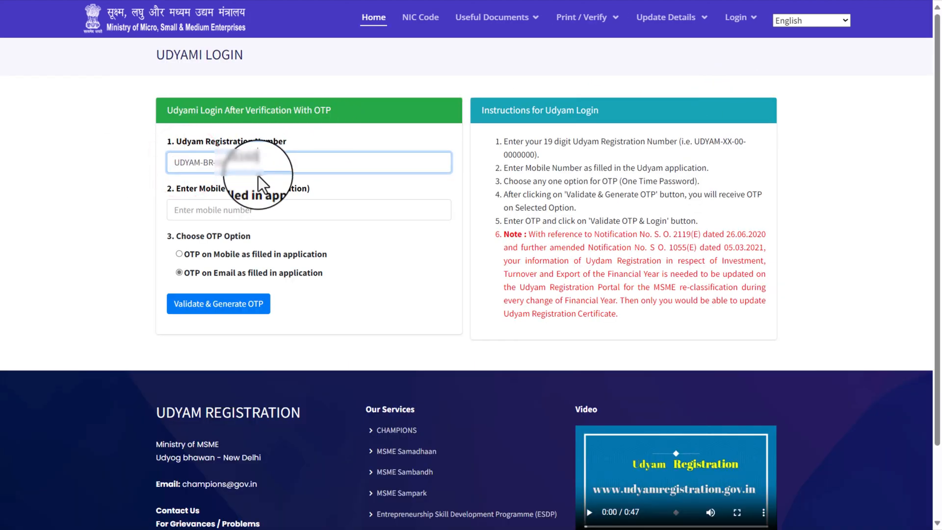
- Enter the registered mobile number, choose OTP on Mobile, and log in with the received OTP
left_click(208, 210)
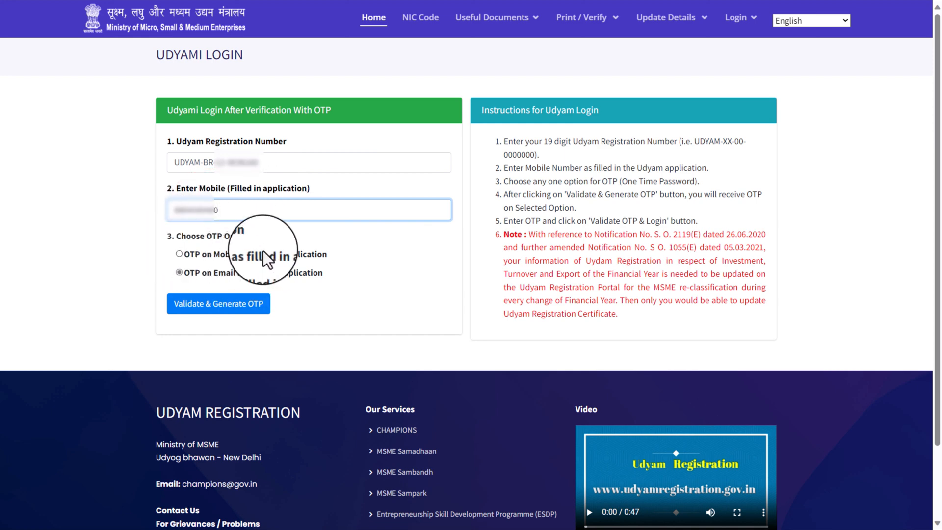
left_click(180, 254)
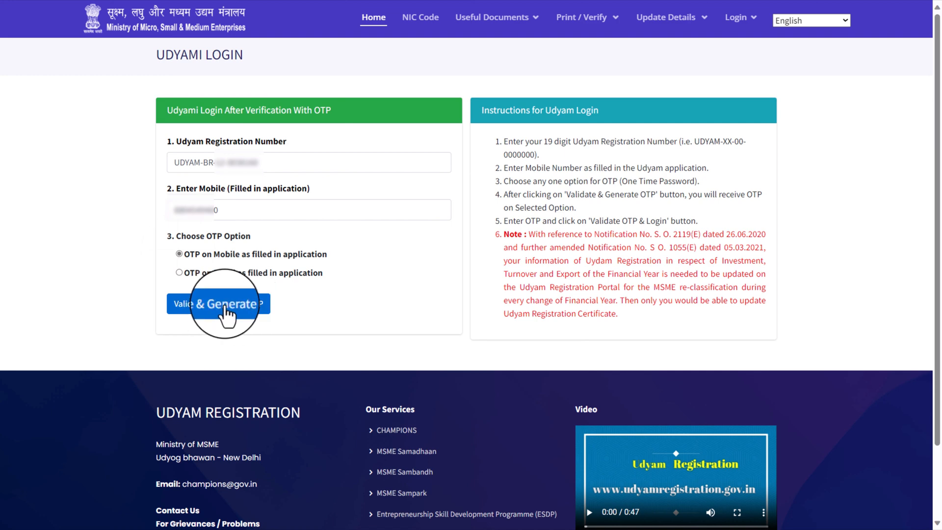
left_click(226, 305)
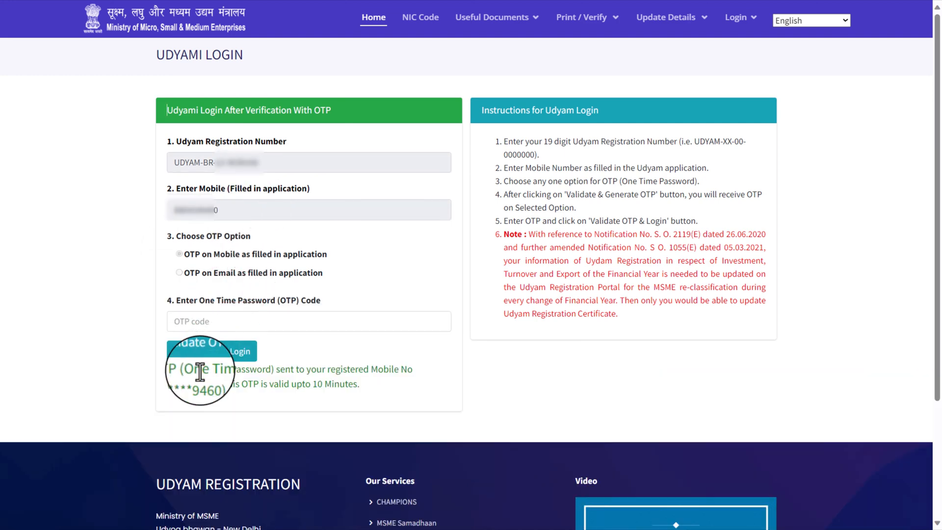
left_click(204, 324)
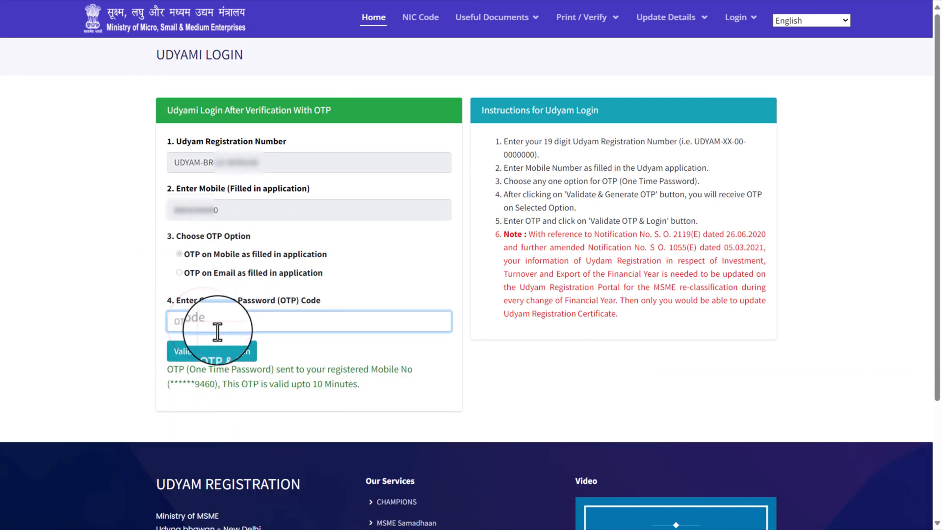
left_click(226, 352)
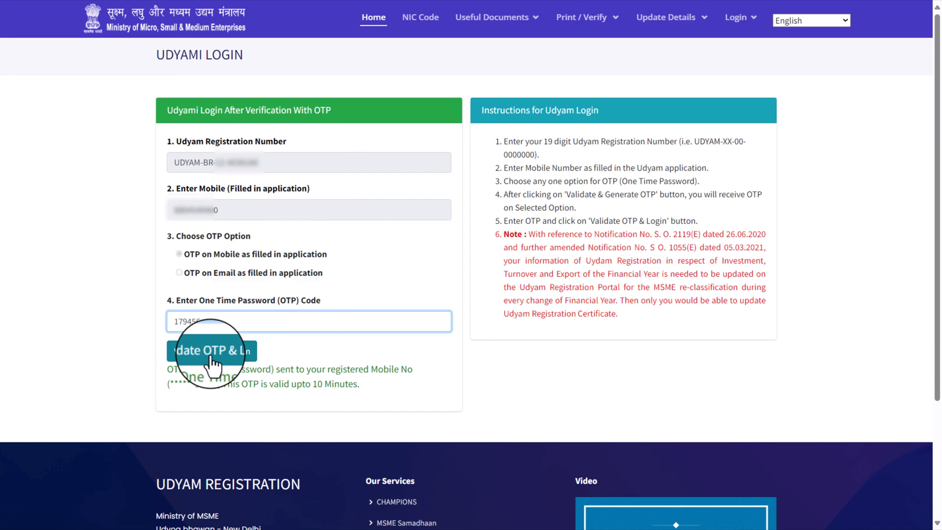
- Review the Udyam Registration Details page, then display the Udyam Registration Certificate
scroll(551, 185, "down", 10)
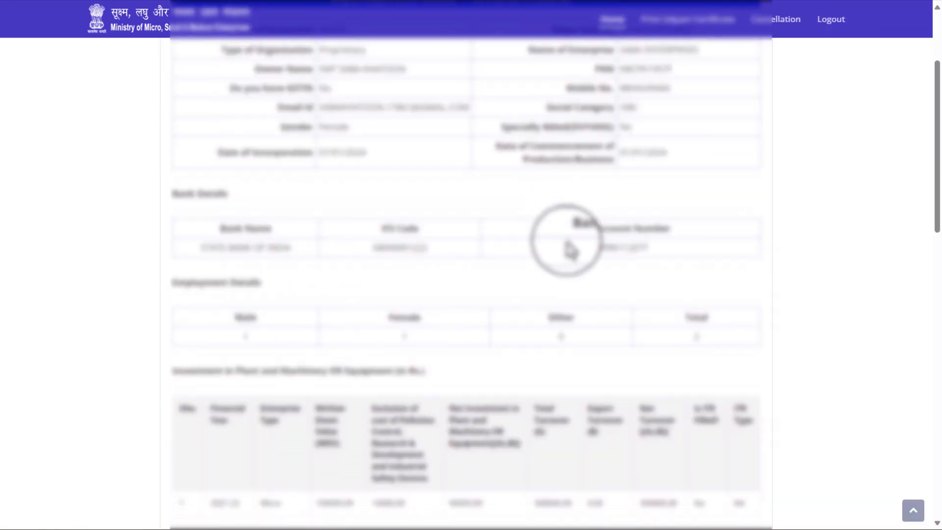
scroll(571, 289, "down", 8)
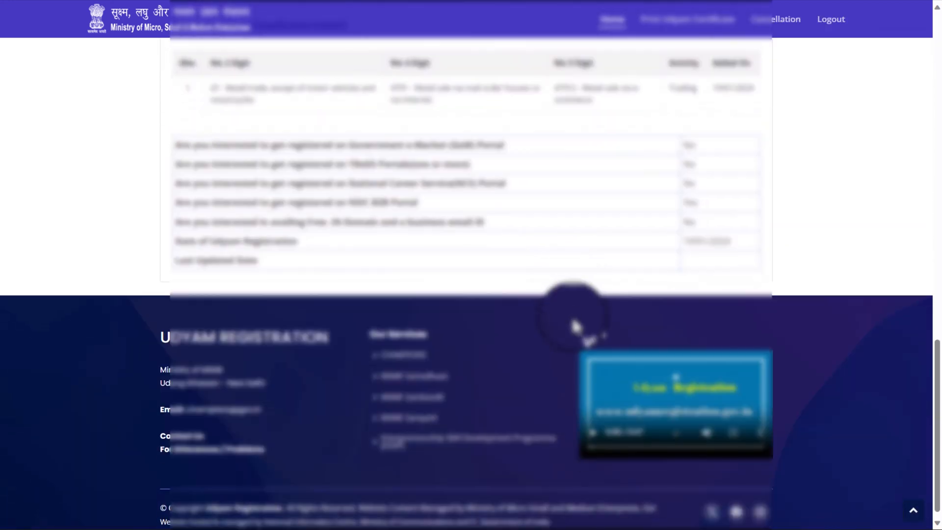
scroll(584, 294, "up", 18)
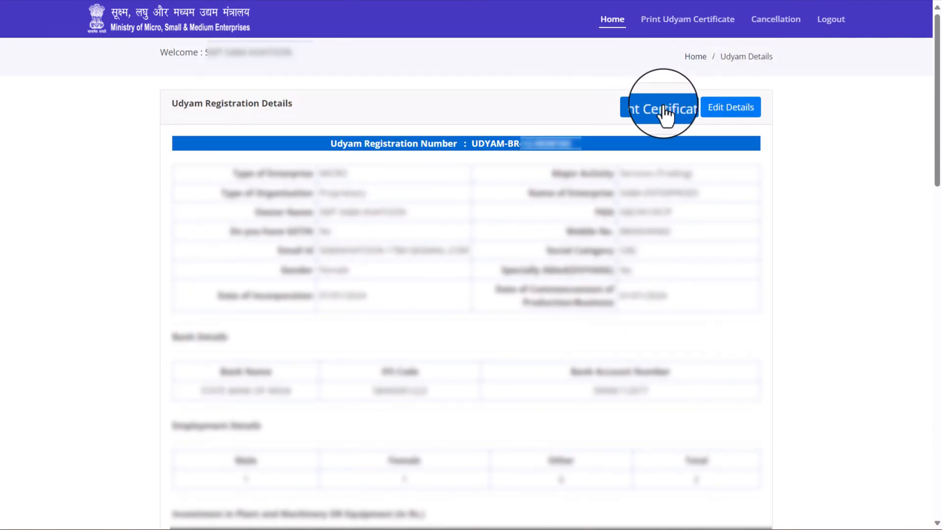
left_click(639, 114)
scroll(378, 98, "down", 3)
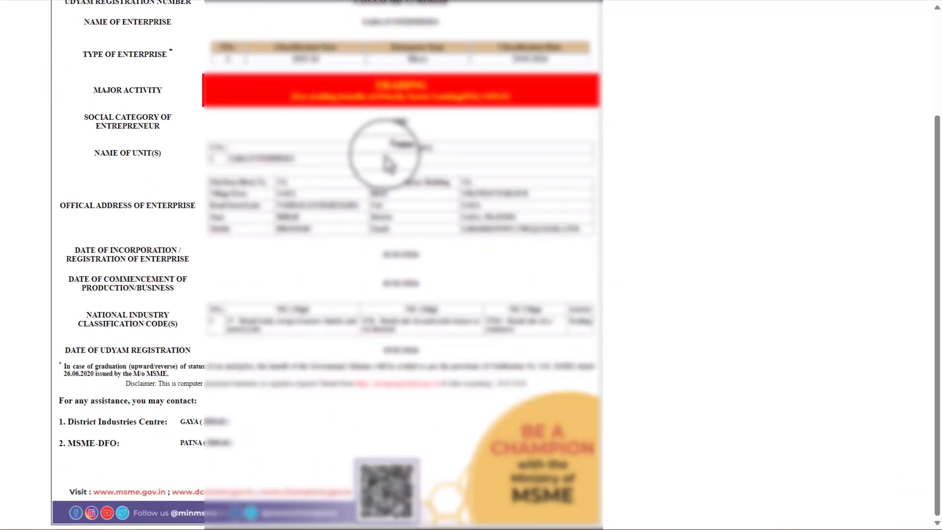
scroll(392, 290, "up", 2)
scroll(403, 299, "up", 2)
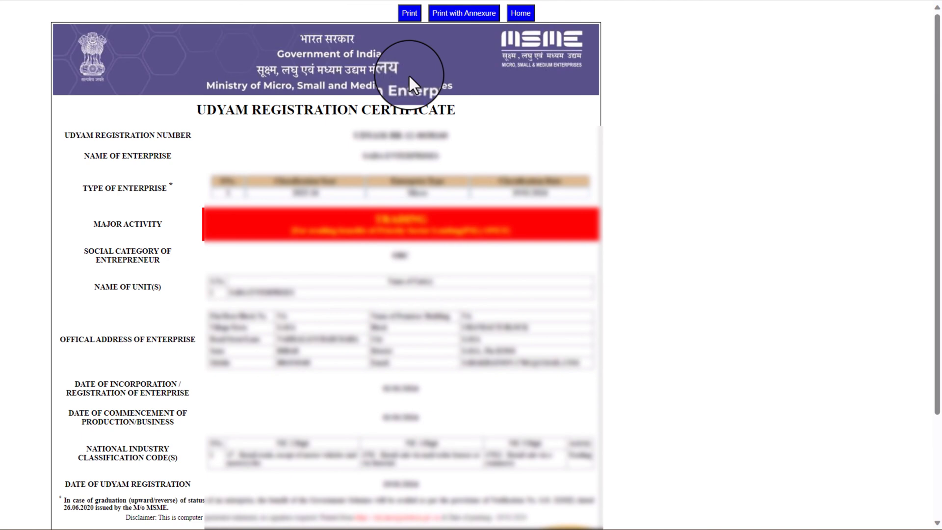
- Print the certificate with destination Save as PDF and save it as a PDF file
left_click(411, 13)
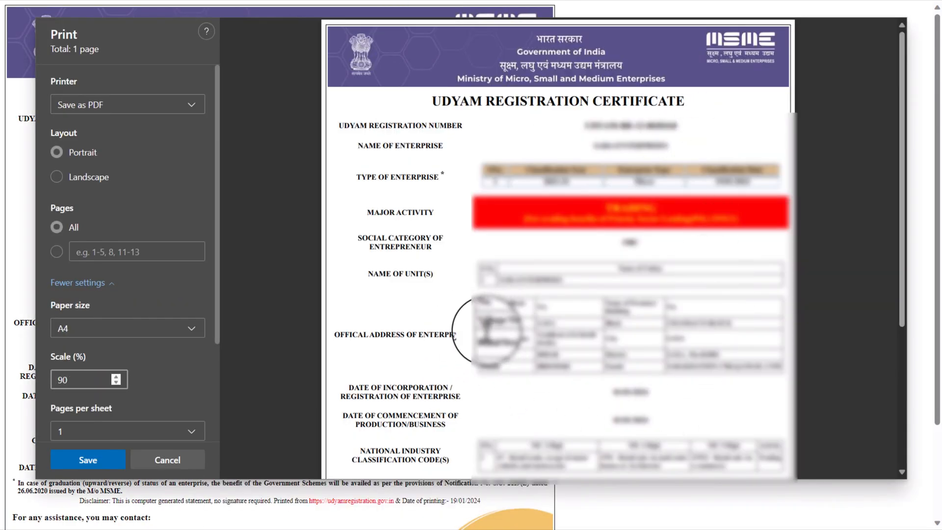
left_click(95, 100)
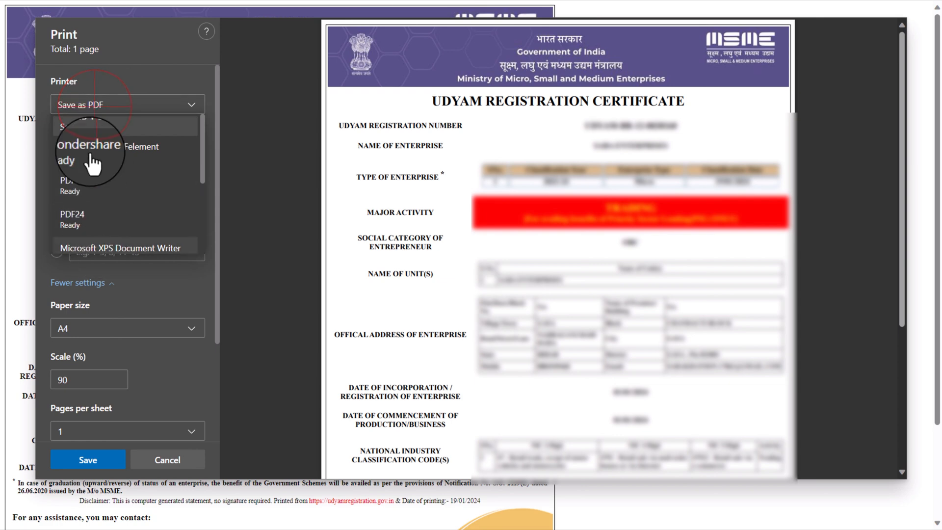
left_click(116, 104)
left_click(117, 104)
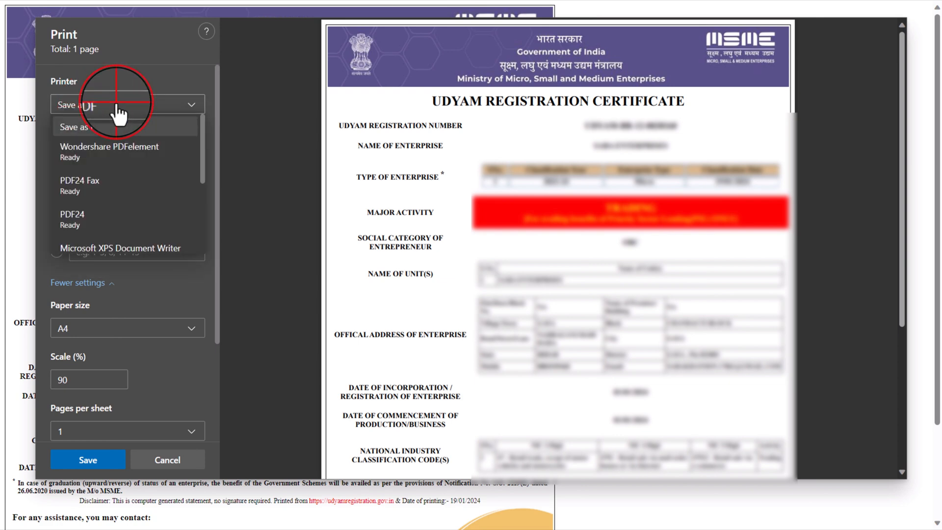
left_click(98, 104)
left_click(102, 461)
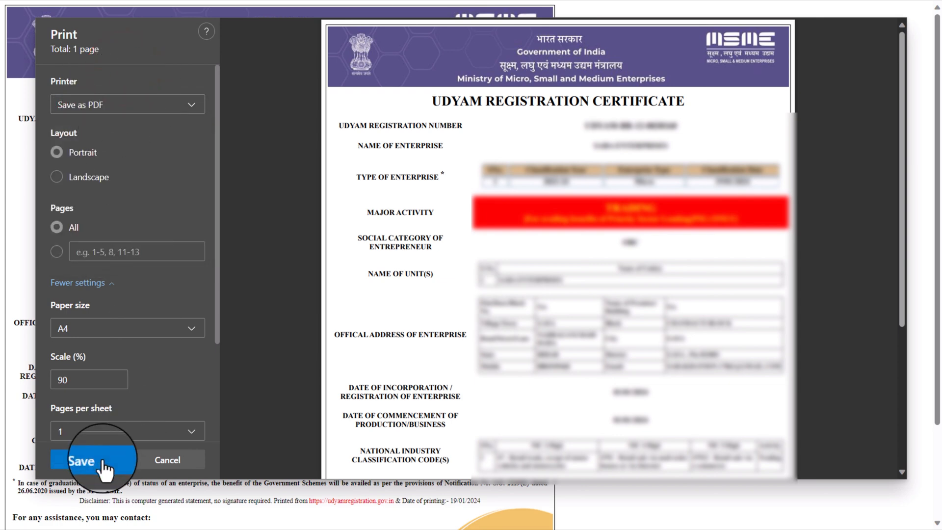